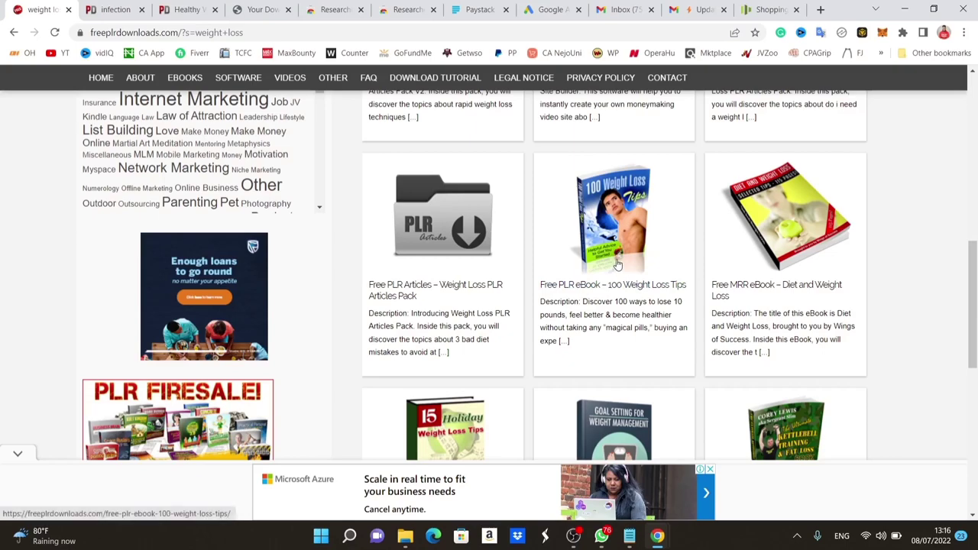
Look over the 'weight loss' results and select the old search text for replacing.
{"action": "scroll", "coordinate": [611, 268], "scroll_direction": "down", "scroll_amount": 4}
{"action": "scroll", "coordinate": [615, 265], "scroll_direction": "up", "scroll_amount": 10}
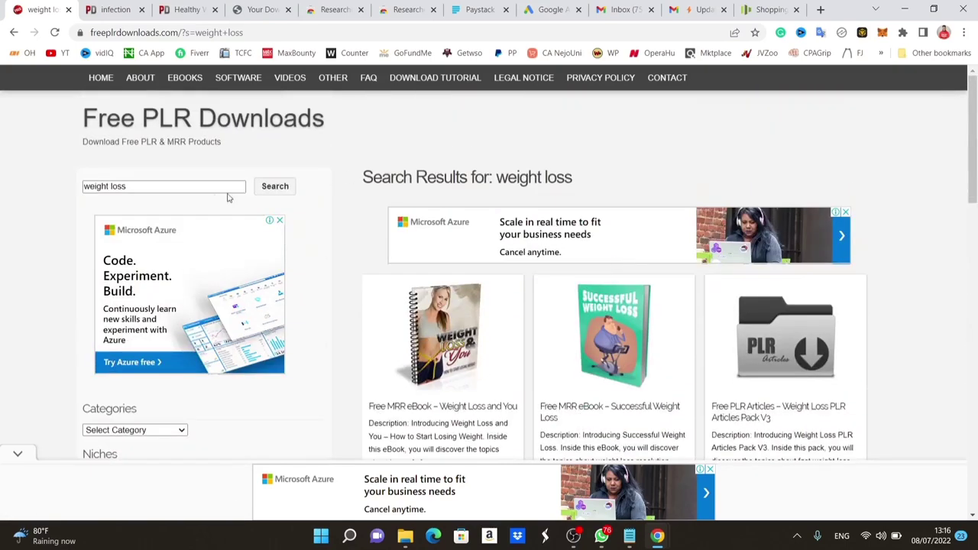
{"action": "triple_click", "coordinate": [160, 186]}
Search for 'dog training' and open the 'How to Take Care of Your Dog's Health' ebook.
{"action": "type", "text": "do"}
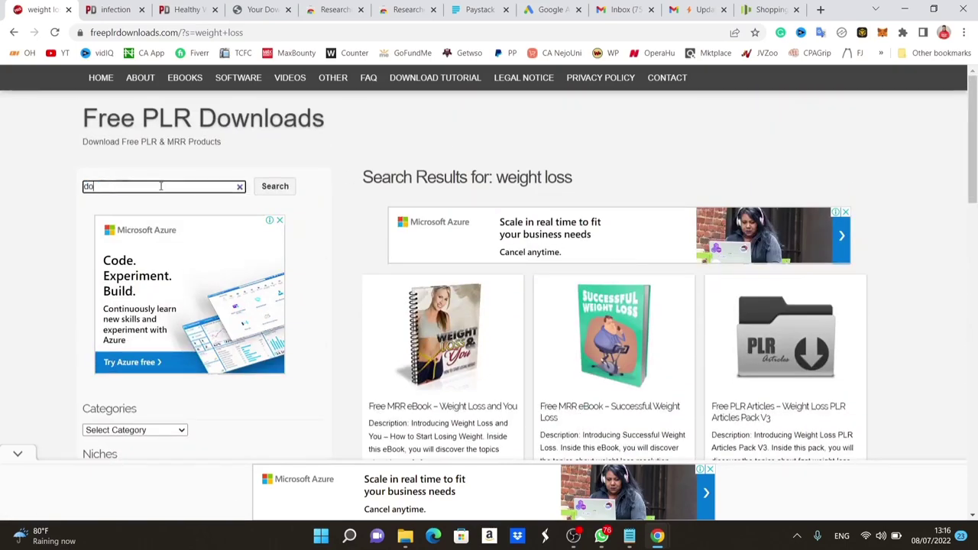
{"action": "type", "text": "g training"}
{"action": "key", "text": "Return"}
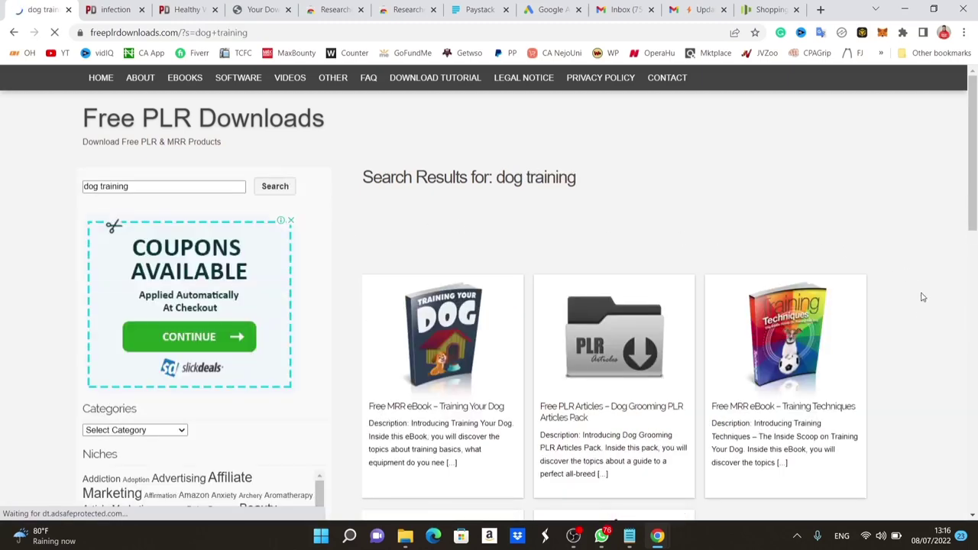
{"action": "scroll", "coordinate": [920, 316], "scroll_direction": "down", "scroll_amount": 4}
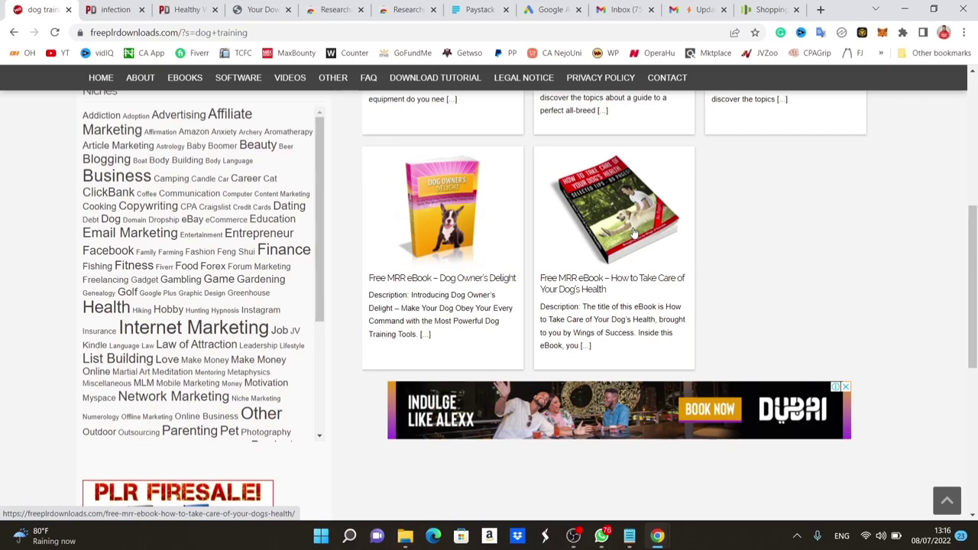
{"action": "scroll", "coordinate": [632, 233], "scroll_direction": "down", "scroll_amount": 5}
{"action": "scroll", "coordinate": [633, 232], "scroll_direction": "up", "scroll_amount": 4}
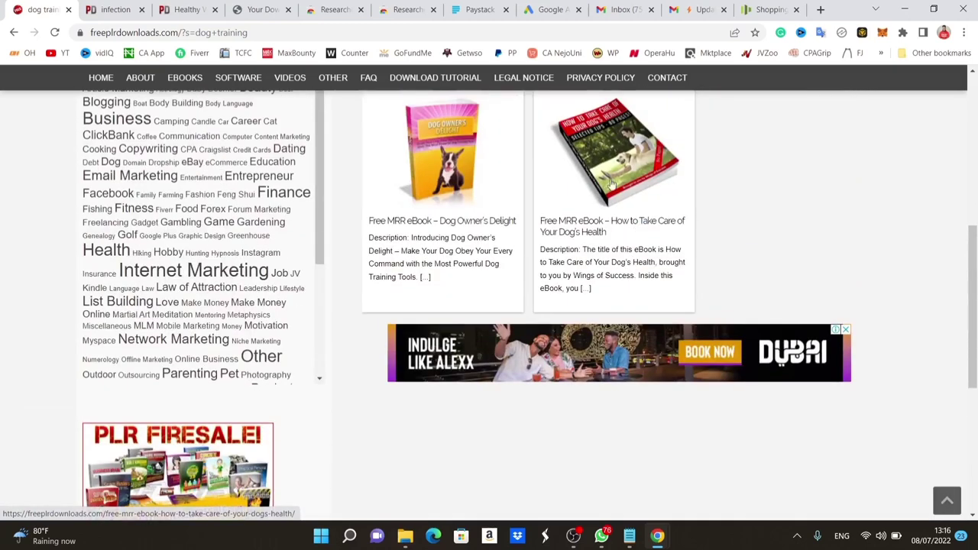
{"action": "left_click", "coordinate": [595, 233]}
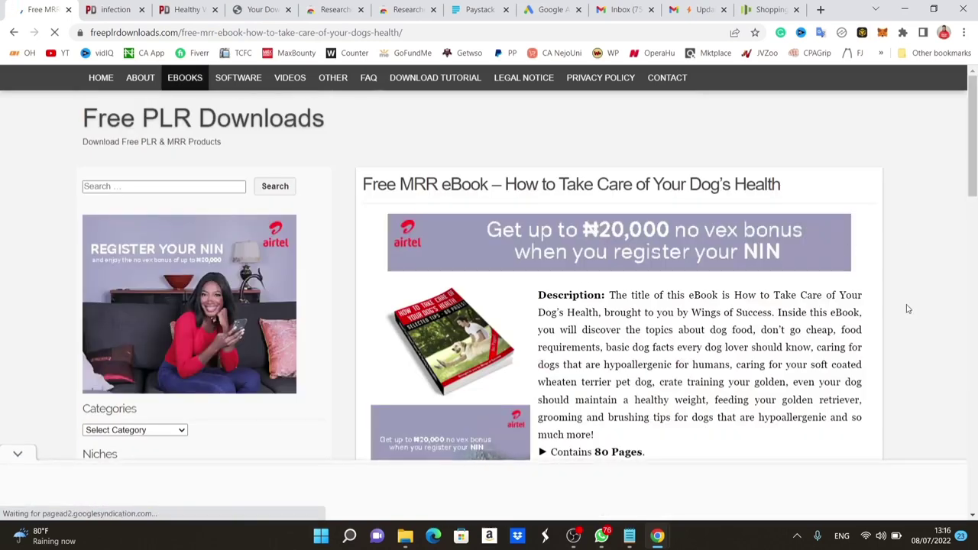
Download the dog's health ebook zip past the ad, then switch to Google Drive.
{"action": "scroll", "coordinate": [908, 308], "scroll_direction": "down", "scroll_amount": 2}
{"action": "scroll", "coordinate": [907, 309], "scroll_direction": "down", "scroll_amount": 2}
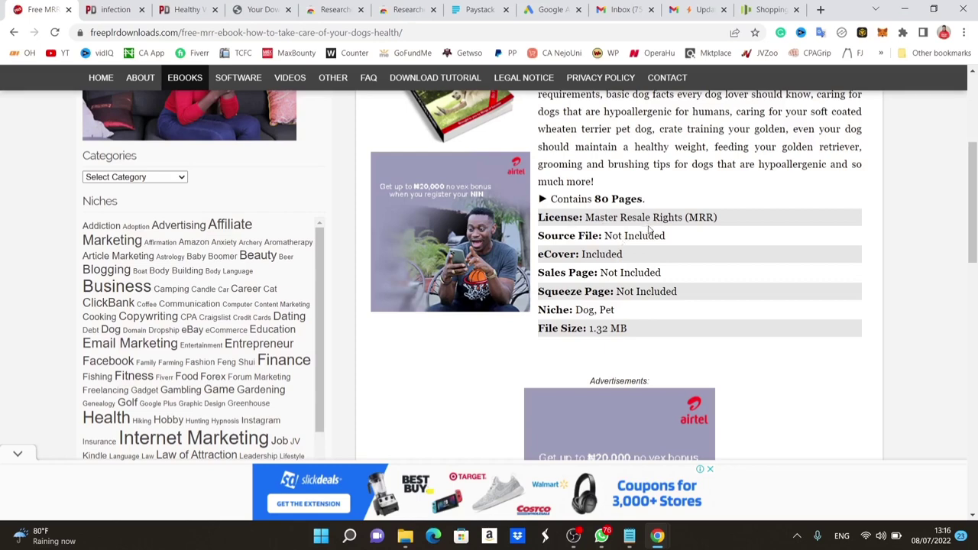
{"action": "scroll", "coordinate": [644, 229], "scroll_direction": "down", "scroll_amount": 10}
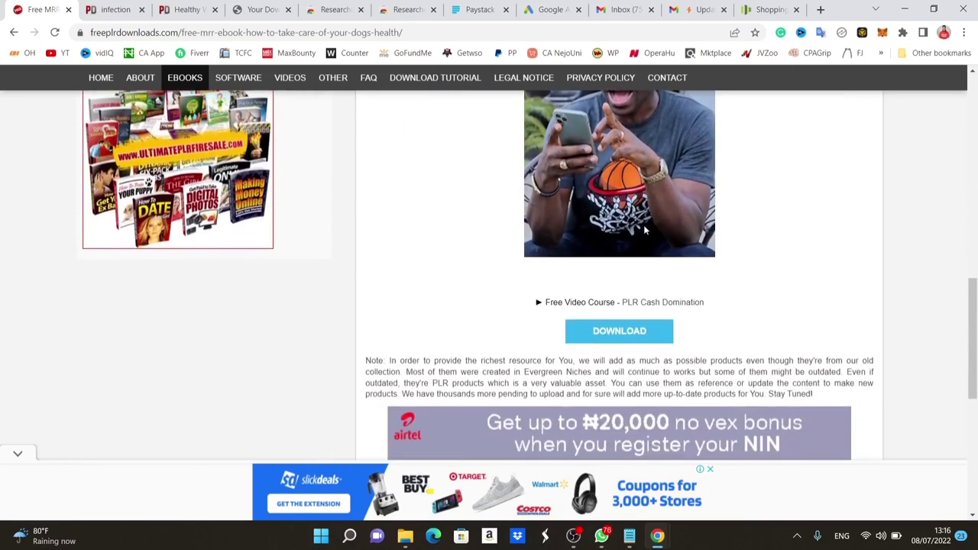
{"action": "left_click", "coordinate": [622, 263]}
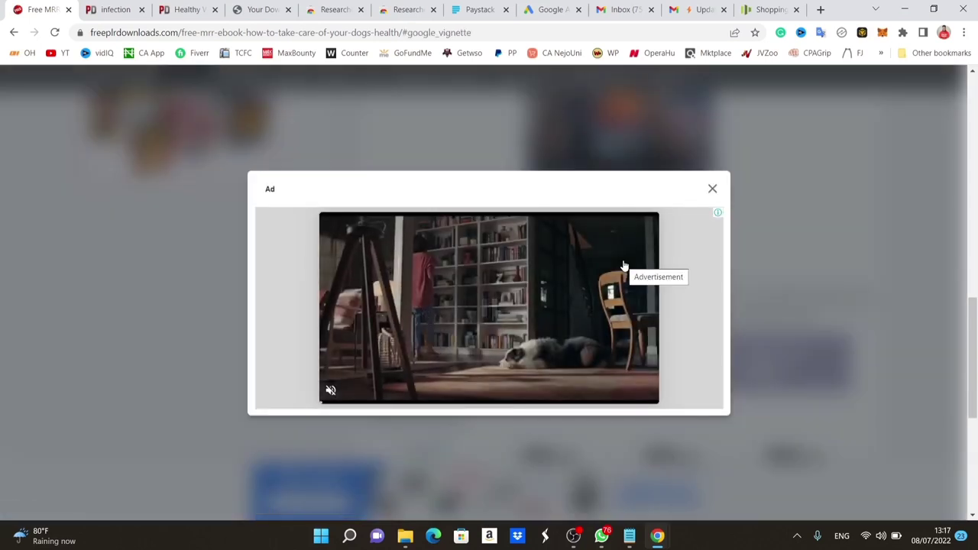
{"action": "left_click", "coordinate": [713, 190]}
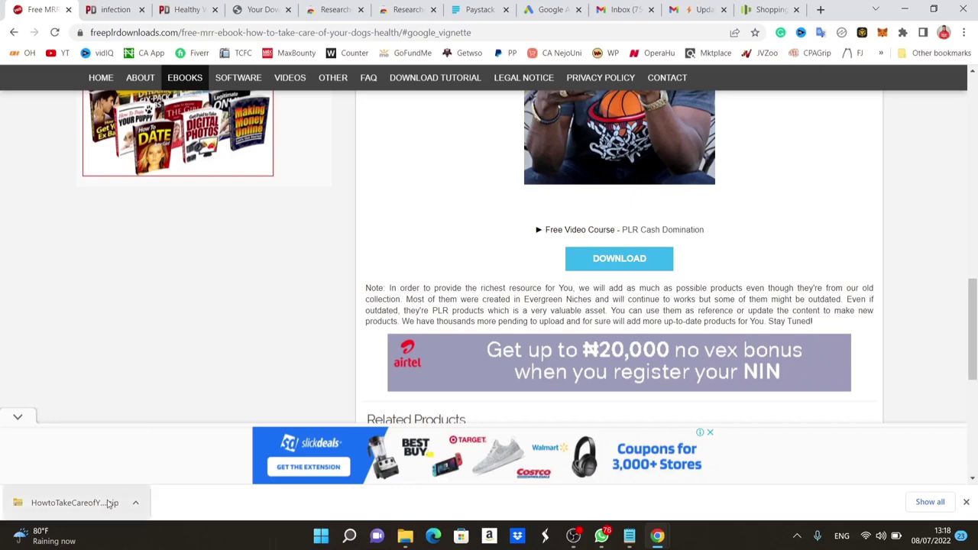
{"action": "left_click", "coordinate": [404, 9]}
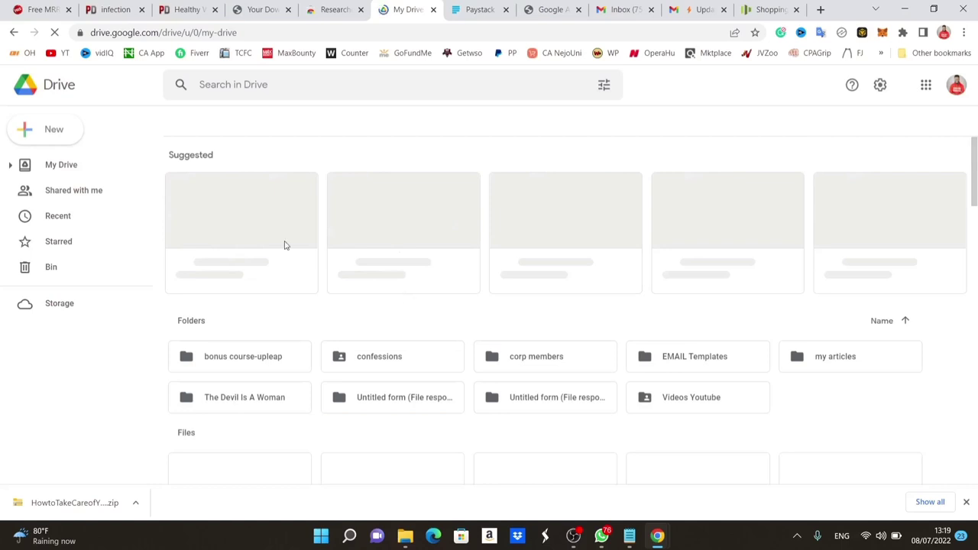
Upload HowtoTakeCareofYourDogsHealth.zip from the Downloads folder to My Drive.
{"action": "left_click", "coordinate": [61, 129]}
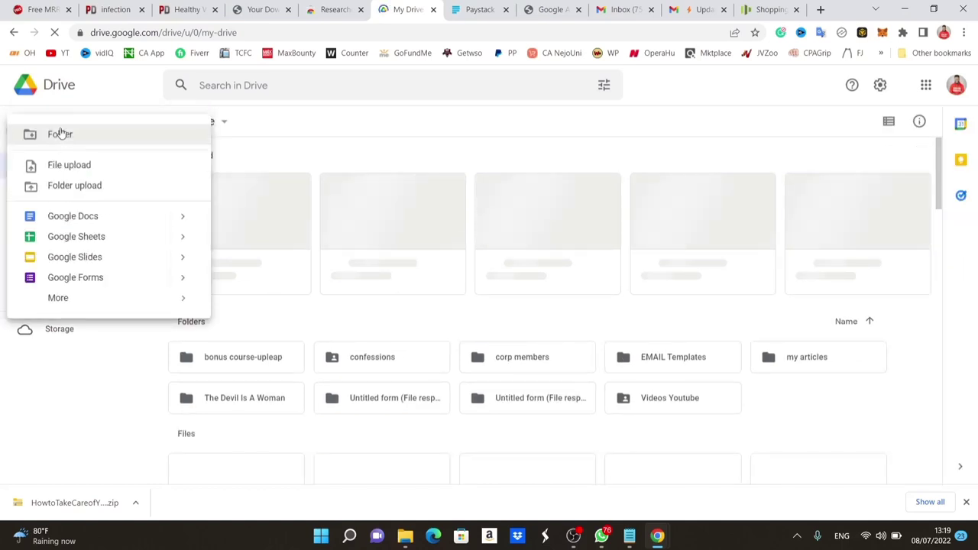
{"action": "left_click", "coordinate": [81, 166]}
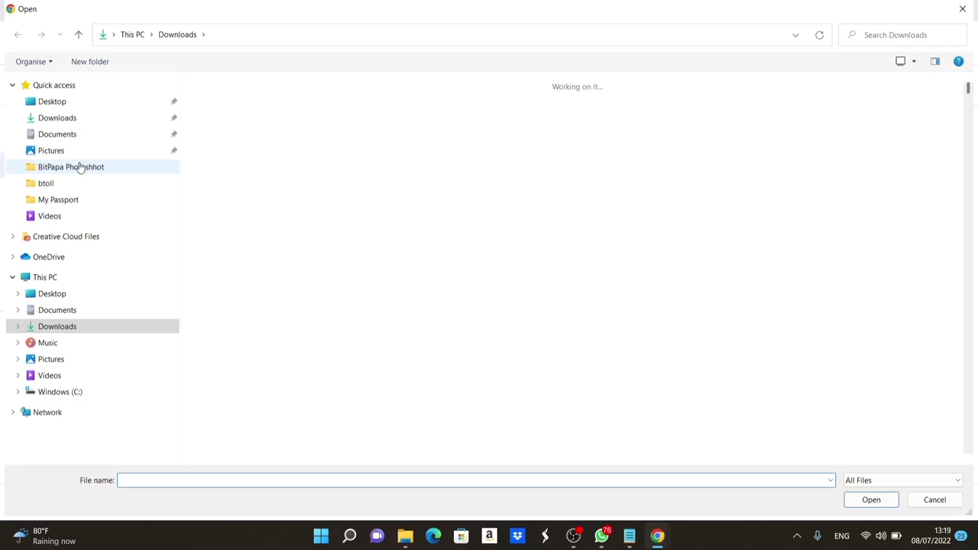
{"action": "left_click", "coordinate": [65, 124]}
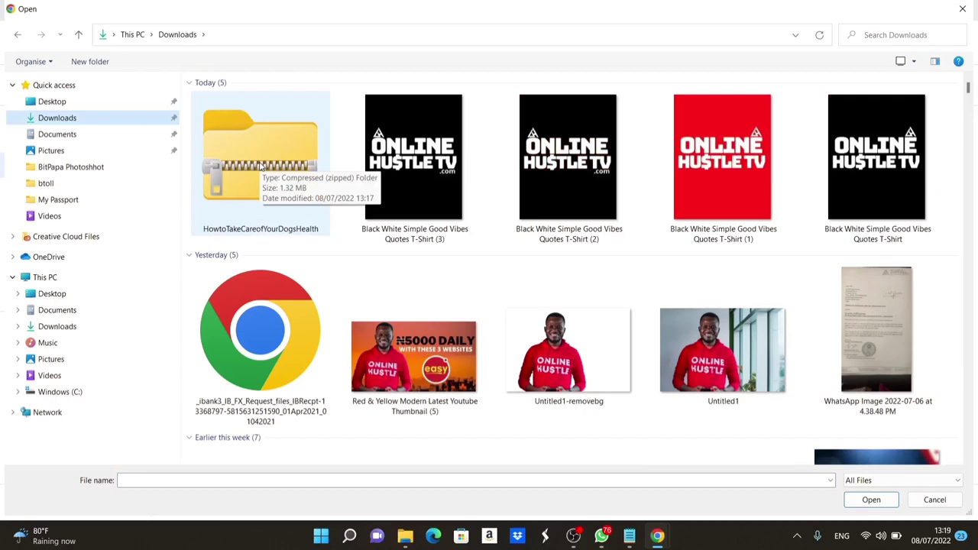
{"action": "double_click", "coordinate": [260, 166]}
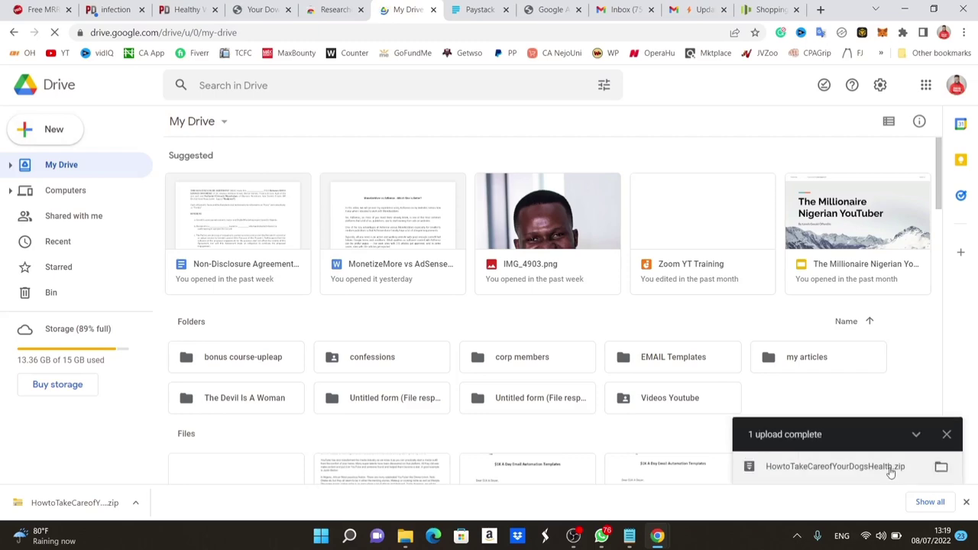
Preview the uploaded zip, close the preview, and reload My Drive.
{"action": "left_click", "coordinate": [890, 472]}
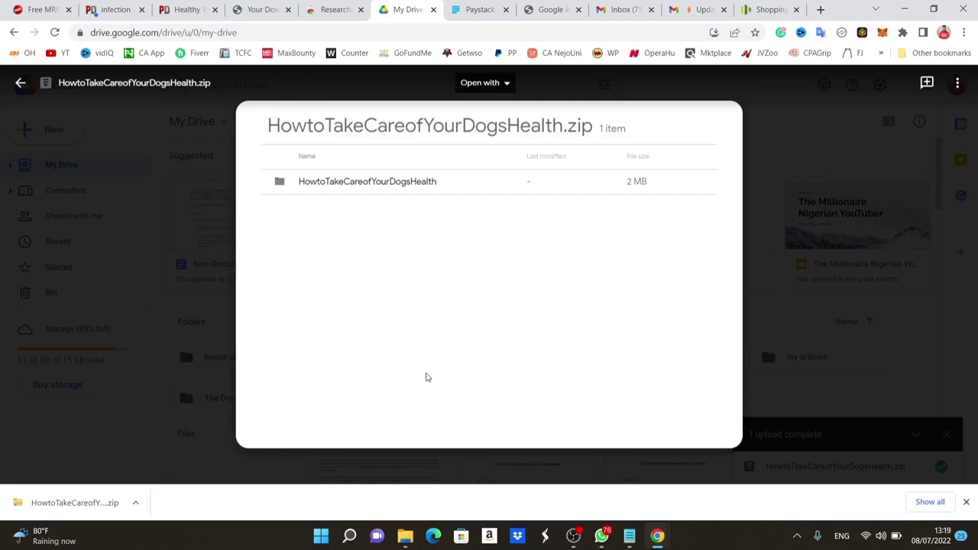
{"action": "key", "text": "Escape"}
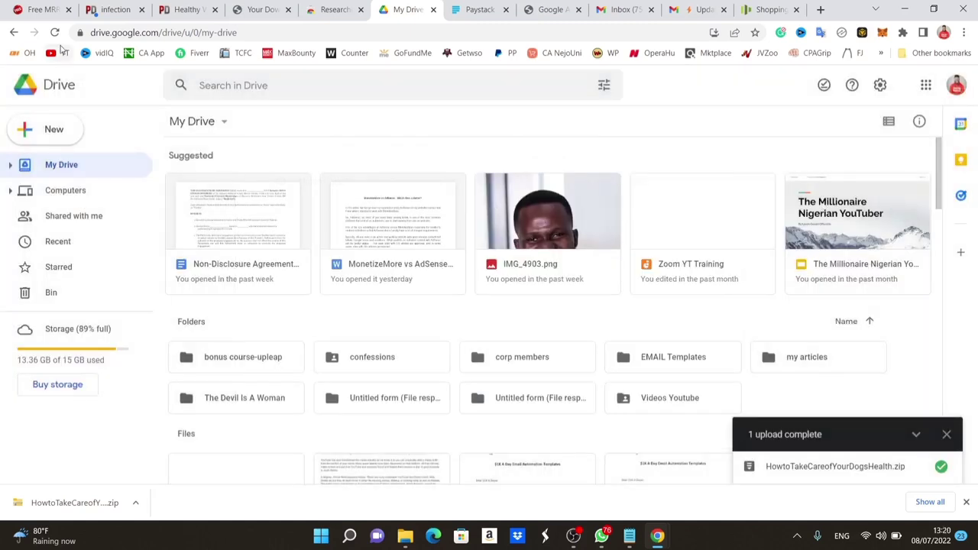
{"action": "left_click", "coordinate": [55, 33]}
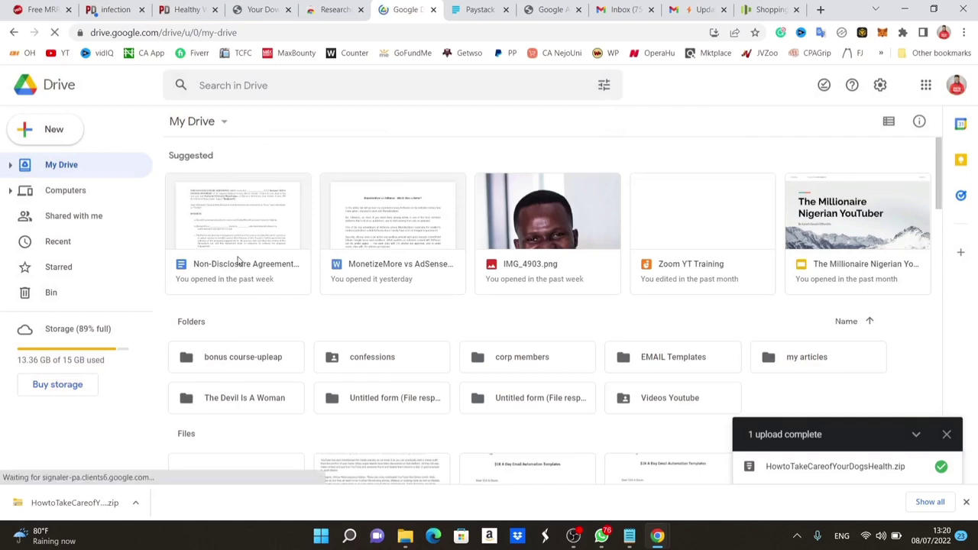
Share the zip so anyone with the link can view it, and copy the link.
{"action": "left_click", "coordinate": [966, 502]}
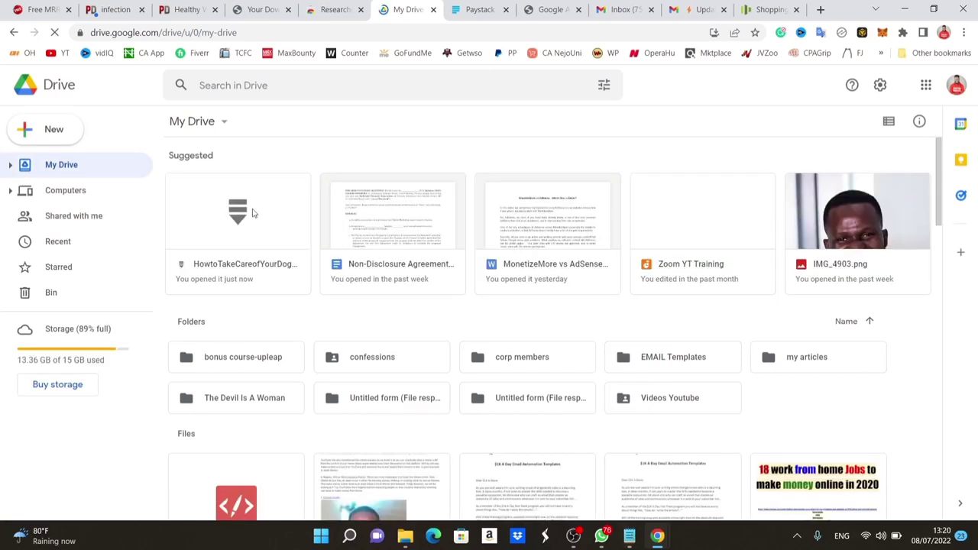
{"action": "right_click", "coordinate": [254, 213]}
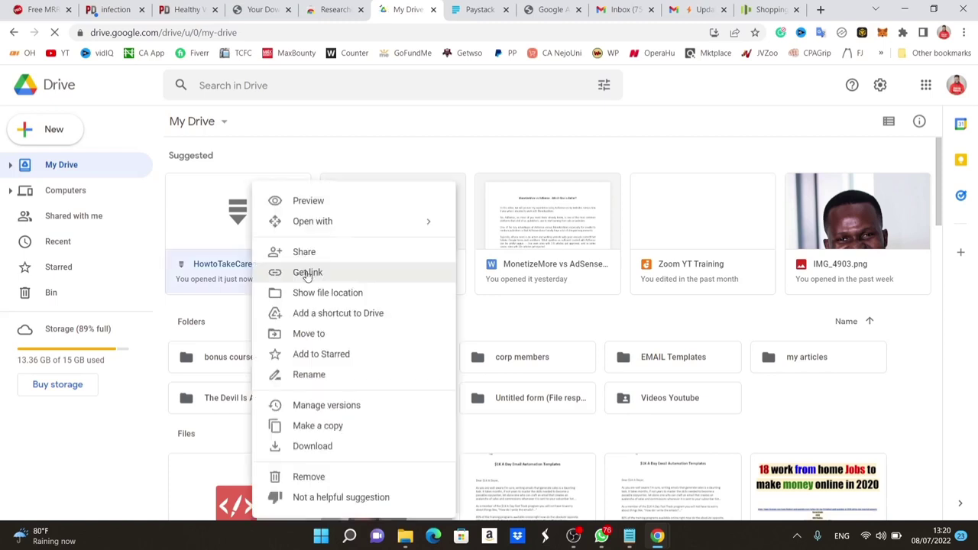
{"action": "left_click", "coordinate": [307, 273]}
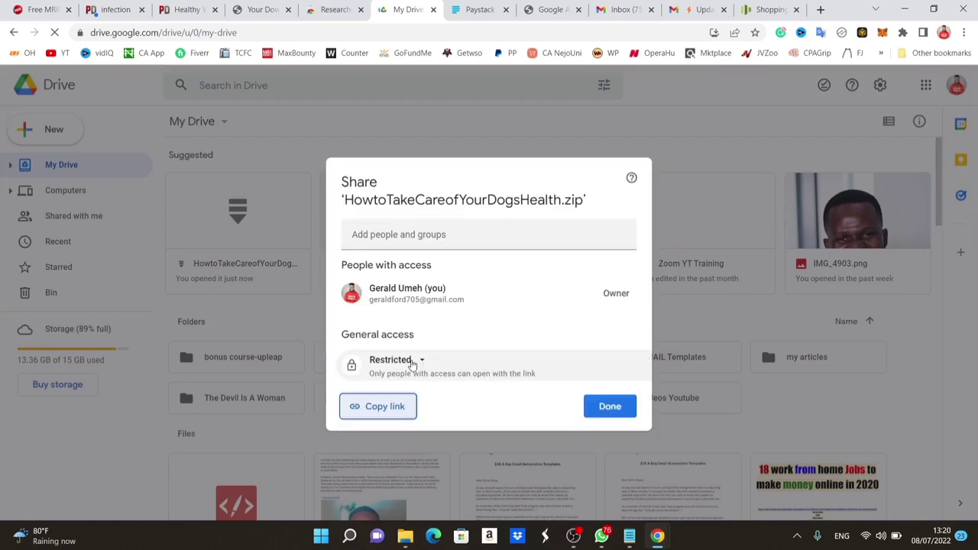
{"action": "left_click", "coordinate": [411, 362]}
{"action": "left_click", "coordinate": [449, 418]}
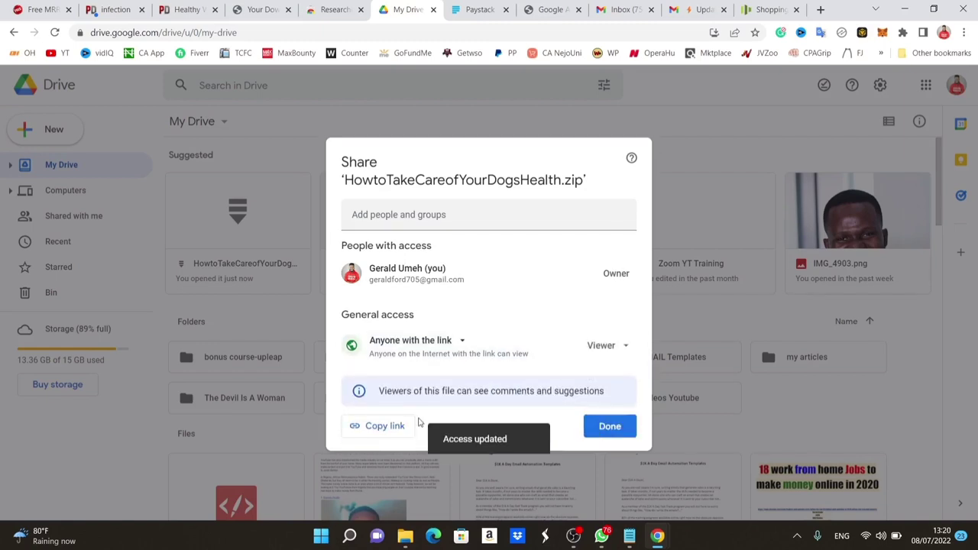
{"action": "left_click", "coordinate": [384, 426]}
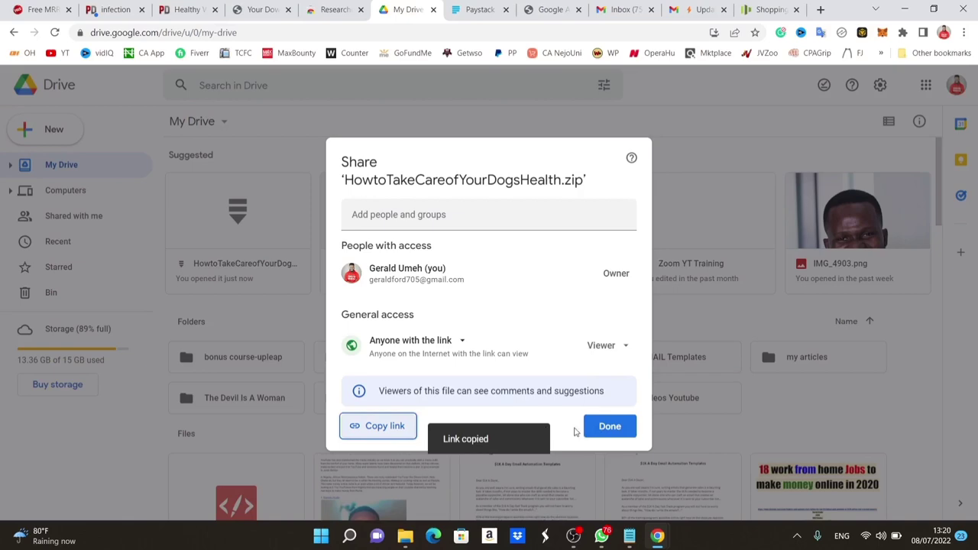
{"action": "left_click", "coordinate": [605, 428]}
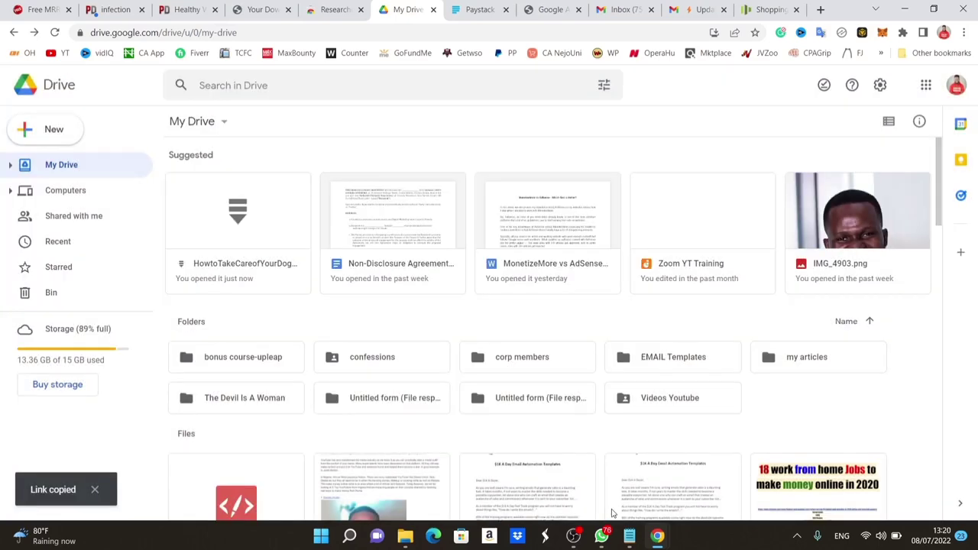
{"action": "left_click", "coordinate": [628, 536]}
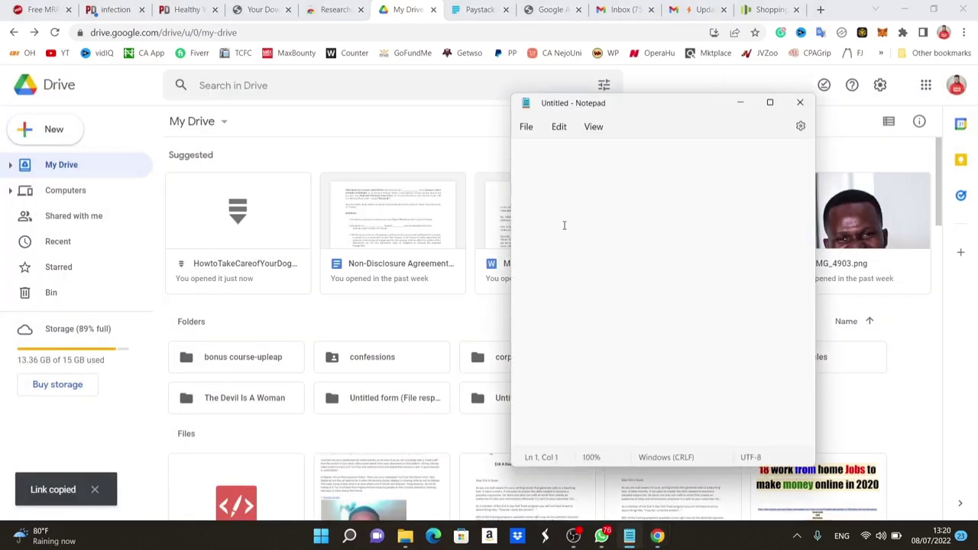
Paste the Drive share link into a new Notepad note and return to Google Drive.
{"action": "key", "text": "Return"}
{"action": "key", "text": "Return"}
{"action": "key", "text": "ctrl+v"}
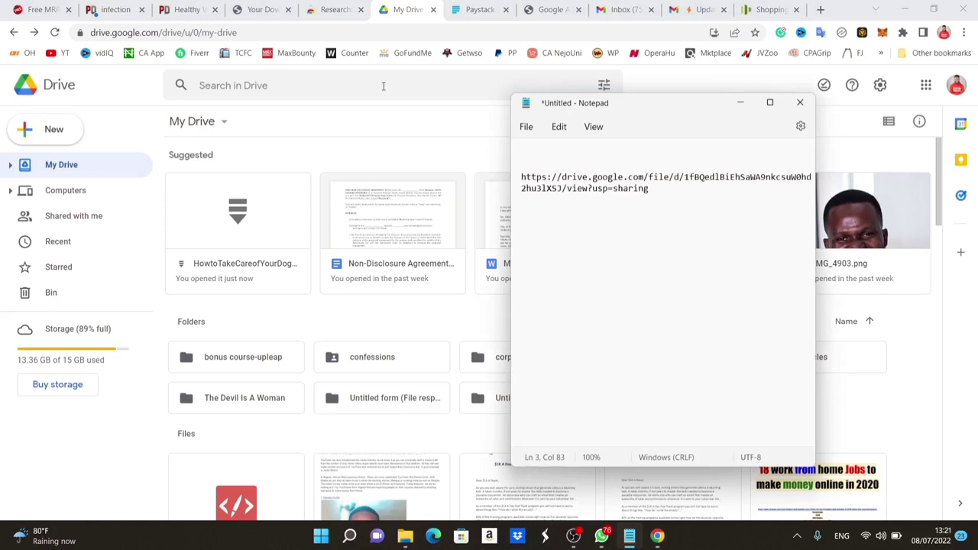
{"action": "left_click", "coordinate": [461, 157]}
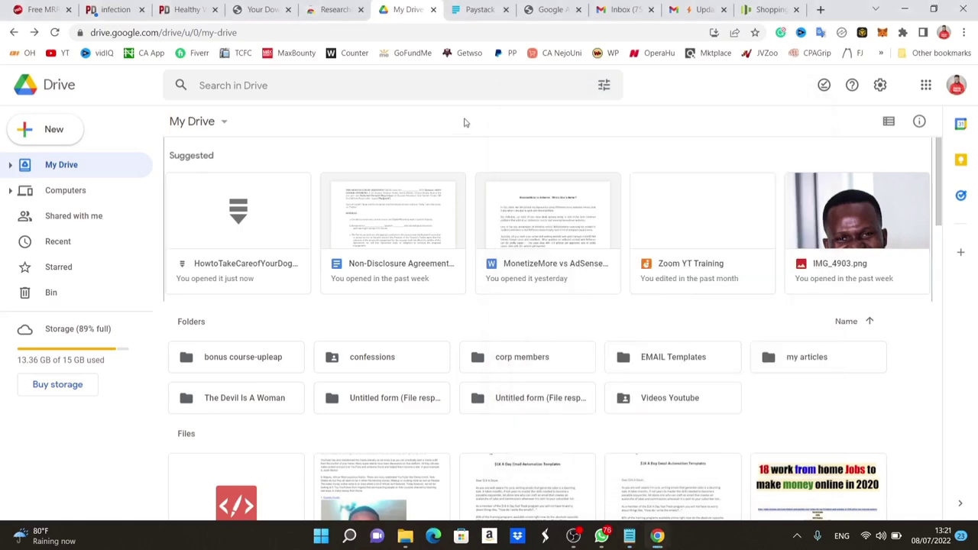
Open Paystack's free account sign-up form and keep Nigeria as the country.
{"action": "left_click", "coordinate": [471, 8]}
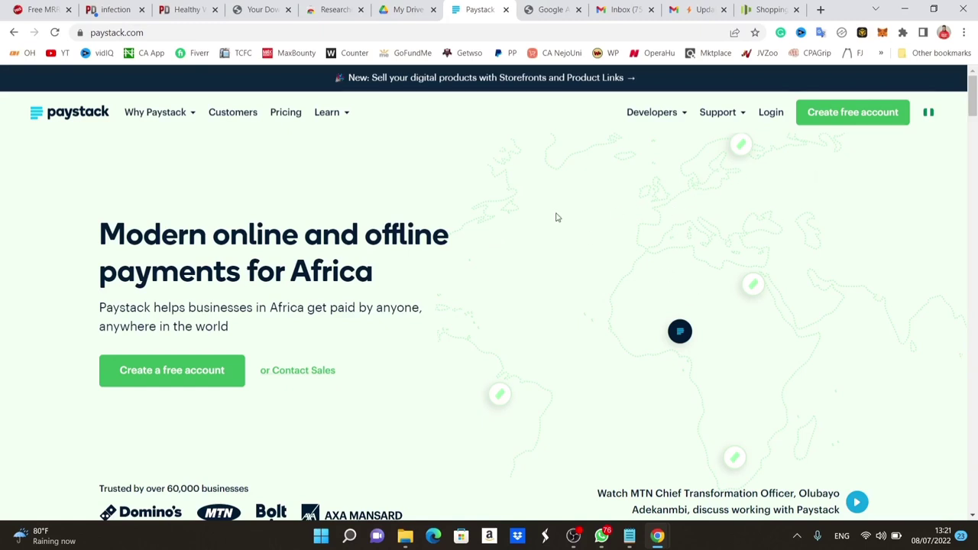
{"action": "left_click", "coordinate": [836, 115]}
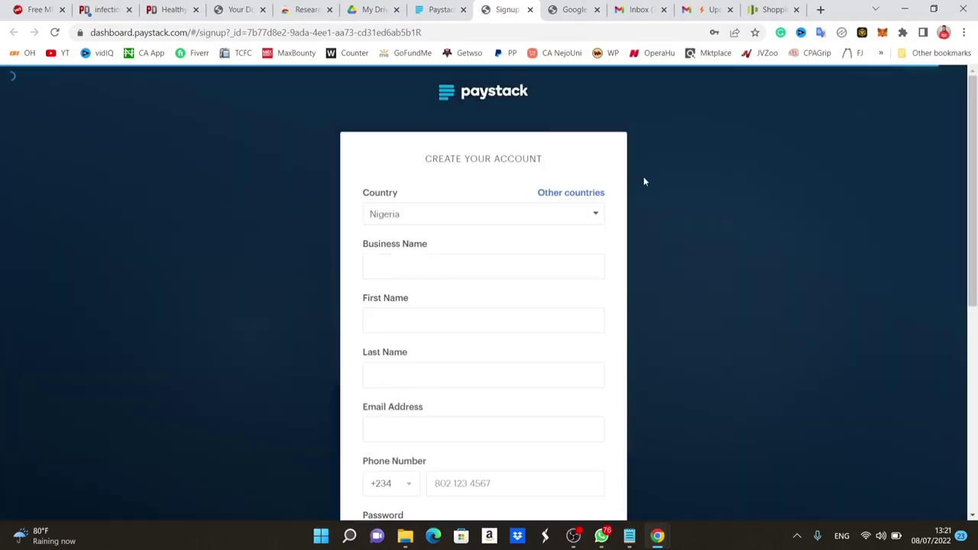
{"action": "left_click", "coordinate": [514, 217]}
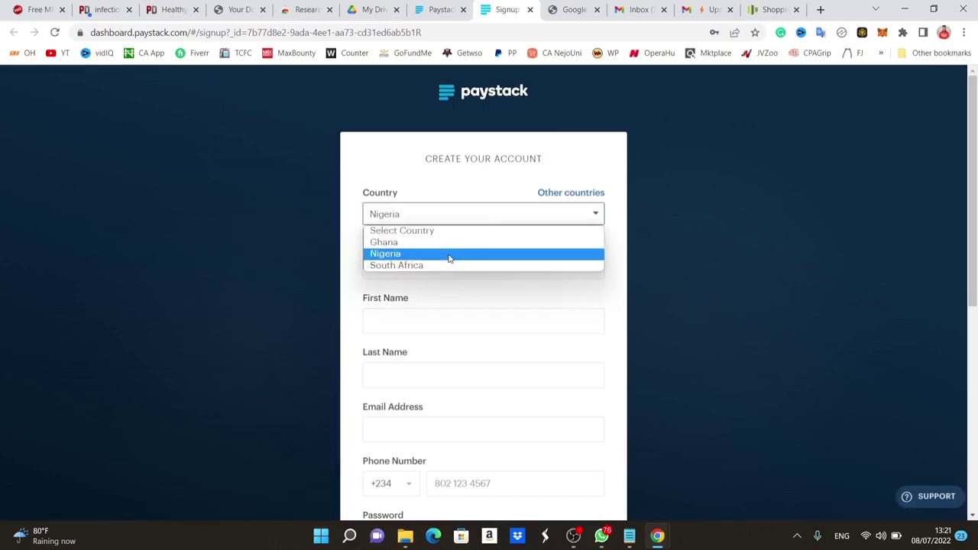
{"action": "left_click", "coordinate": [565, 165]}
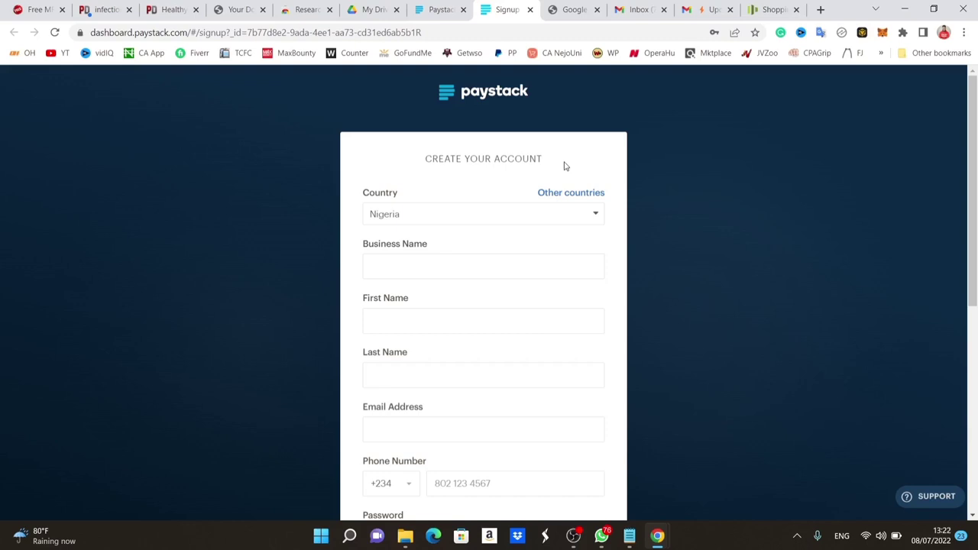
{"action": "left_click", "coordinate": [545, 217]}
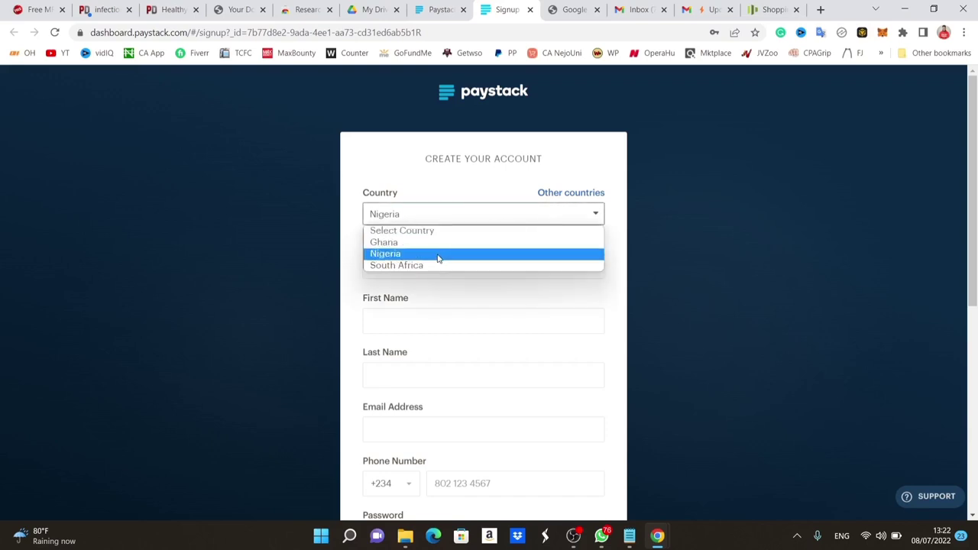
{"action": "left_click", "coordinate": [492, 160]}
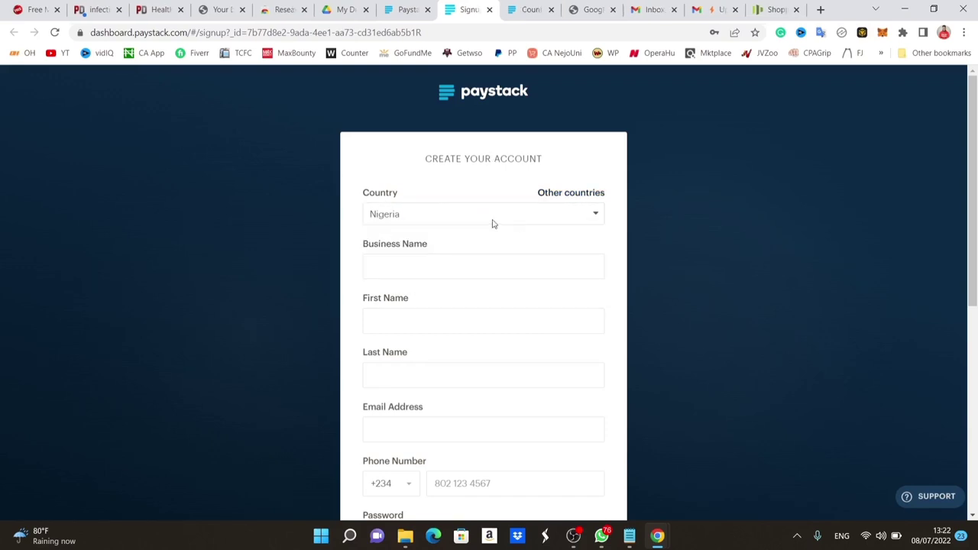
Go through the business name, first and last name, email, phone and password fields.
{"action": "left_click", "coordinate": [463, 265]}
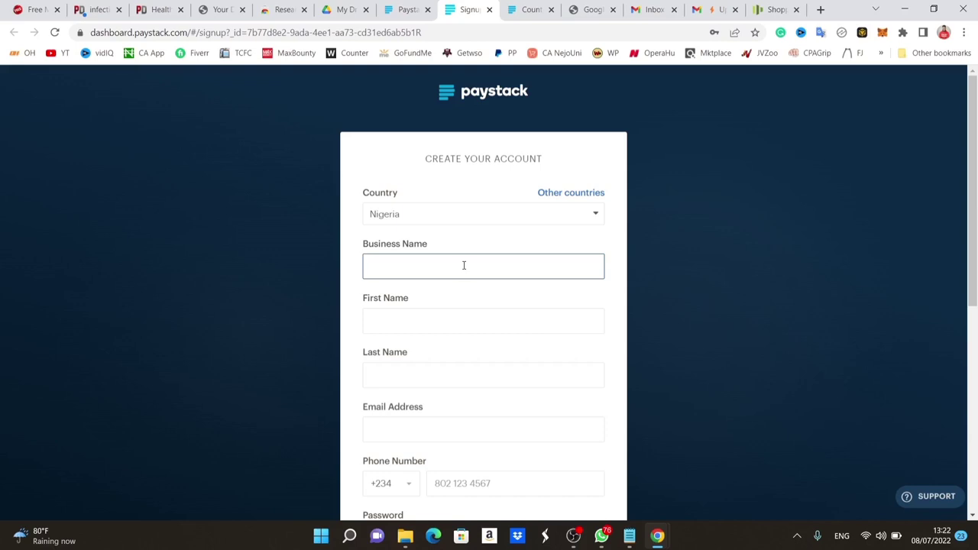
{"action": "left_click", "coordinate": [457, 326]}
{"action": "left_click", "coordinate": [448, 378]}
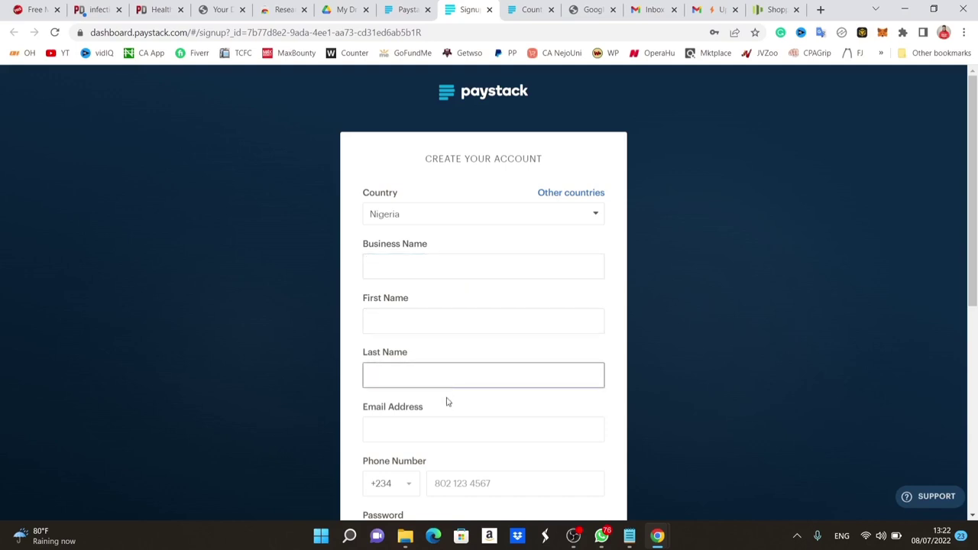
{"action": "left_click", "coordinate": [444, 421]}
{"action": "scroll", "coordinate": [444, 418], "scroll_direction": "down", "scroll_amount": 2}
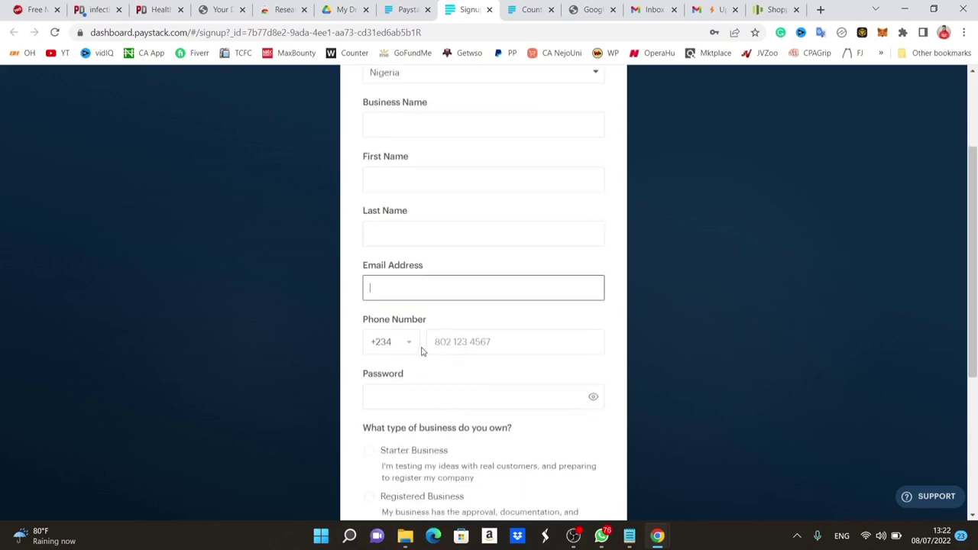
{"action": "left_click", "coordinate": [459, 343]}
{"action": "left_click", "coordinate": [413, 345]}
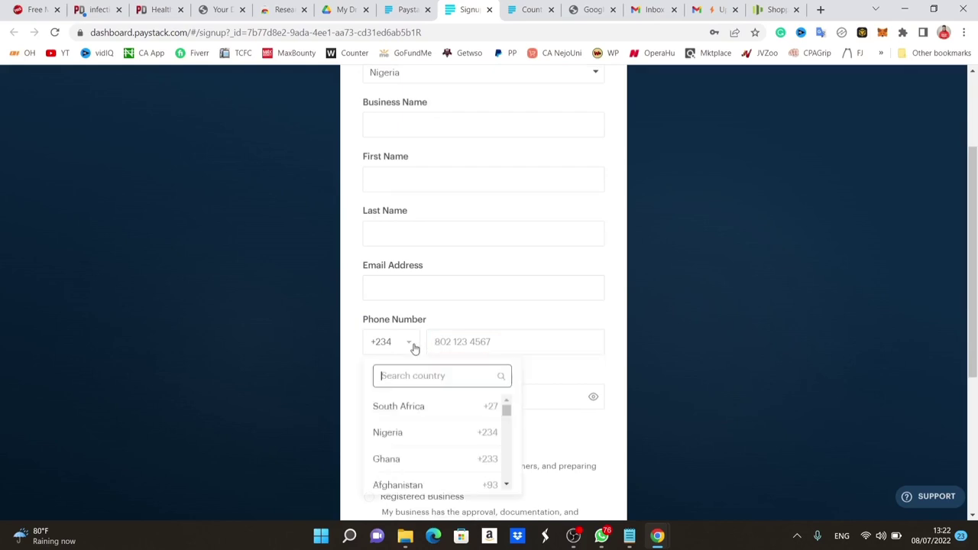
{"action": "left_click", "coordinate": [461, 347]}
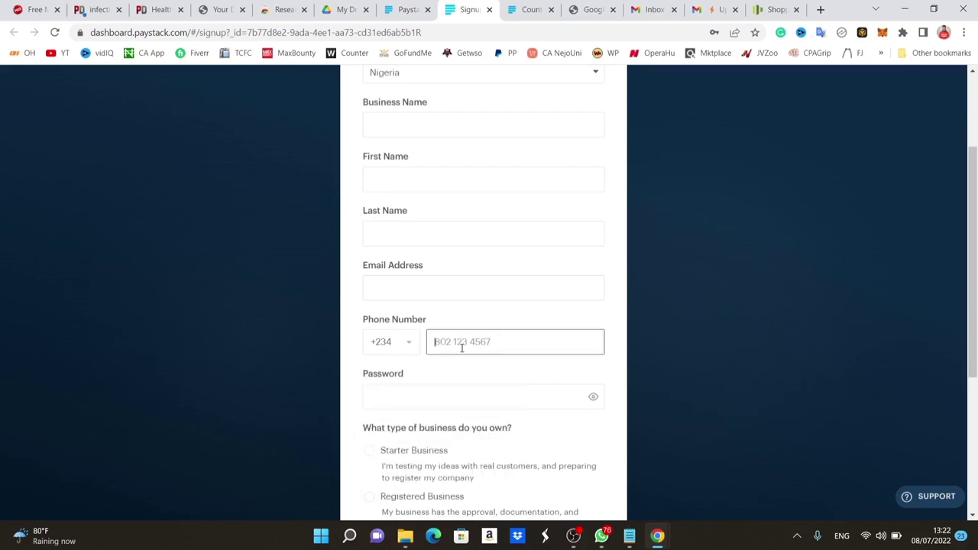
{"action": "left_click", "coordinate": [444, 395]}
{"action": "scroll", "coordinate": [442, 396], "scroll_direction": "down", "scroll_amount": 1}
{"action": "scroll", "coordinate": [442, 396], "scroll_direction": "up", "scroll_amount": 1}
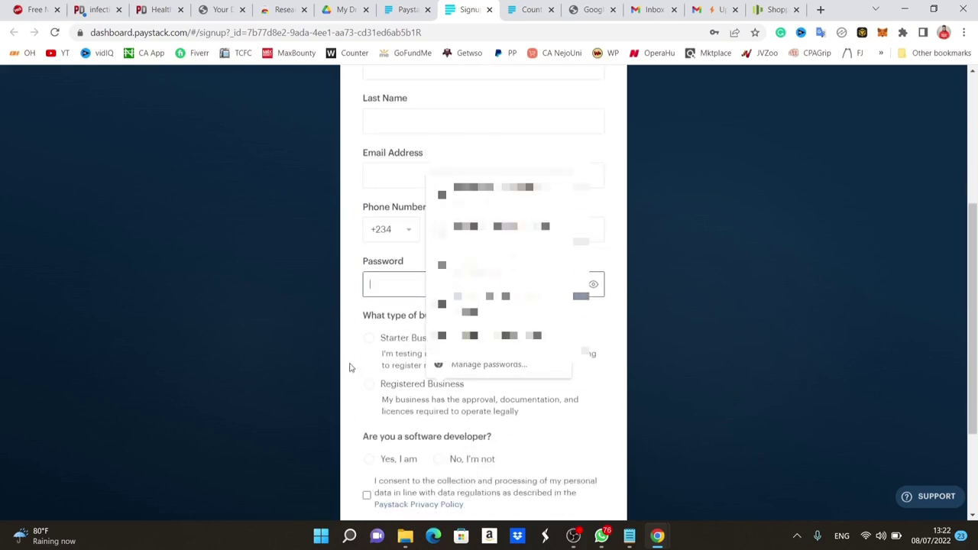
{"action": "left_click", "coordinate": [352, 370]}
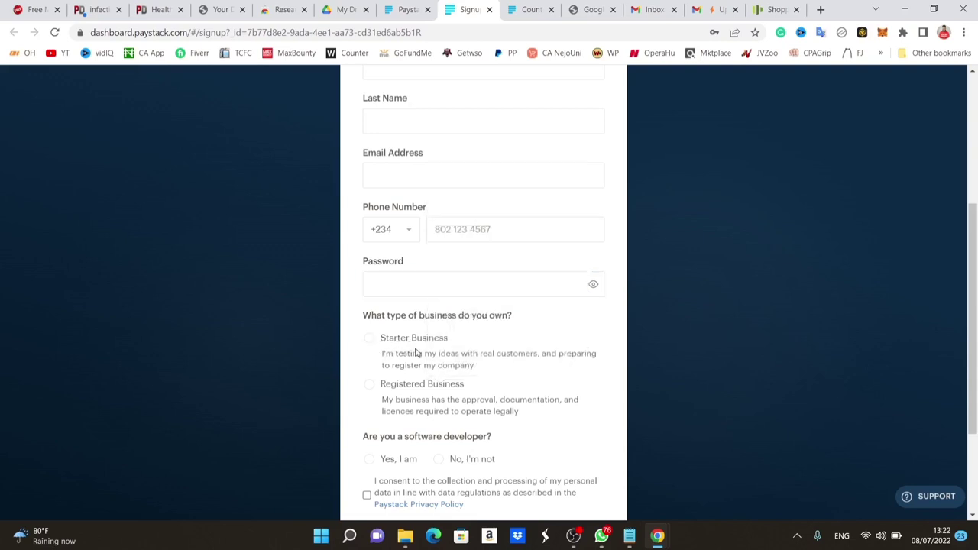
Choose Starter Business as the business type and review the form.
{"action": "left_click", "coordinate": [370, 338]}
{"action": "scroll", "coordinate": [372, 343], "scroll_direction": "down", "scroll_amount": 1}
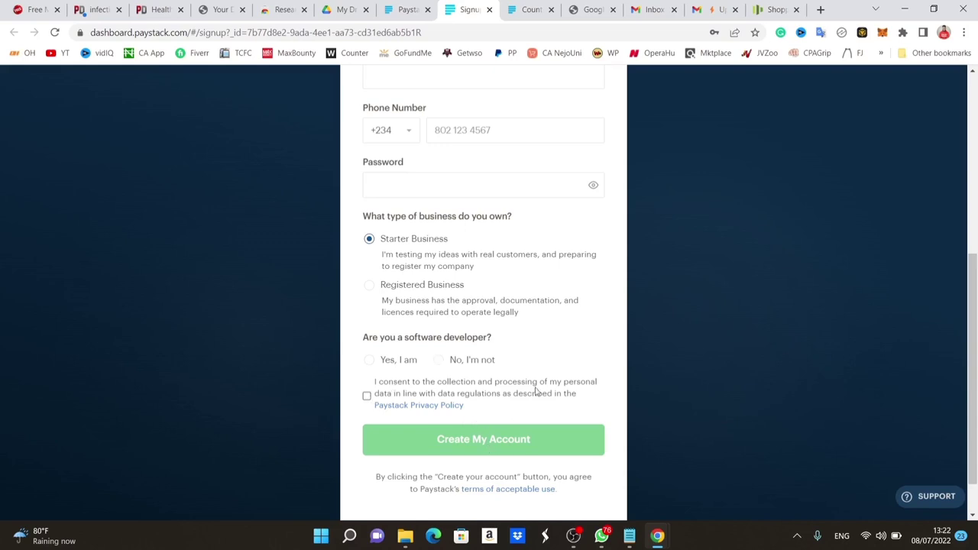
{"action": "scroll", "coordinate": [563, 287], "scroll_direction": "up", "scroll_amount": 5}
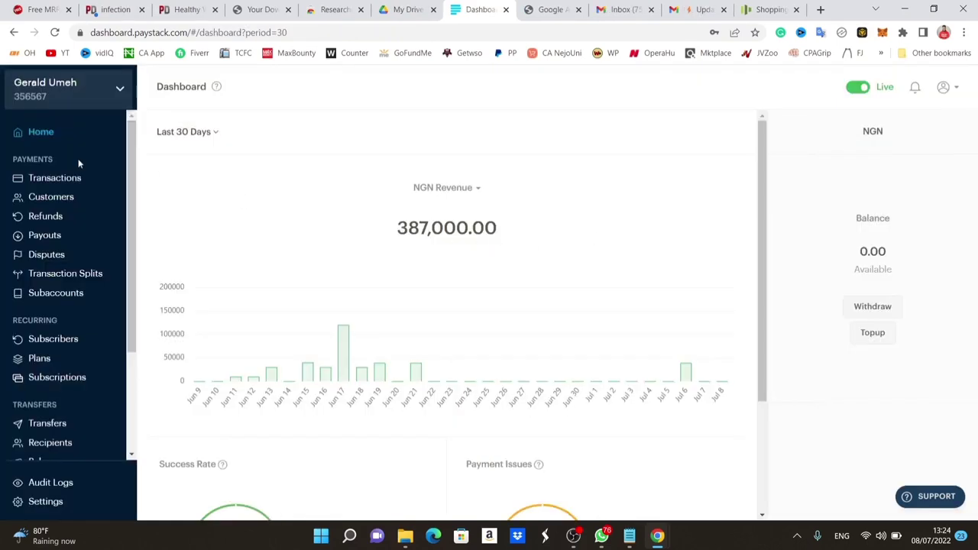
Switch the dashboard revenue period to All Time and open Payment Pages under Commerce.
{"action": "left_click", "coordinate": [205, 134]}
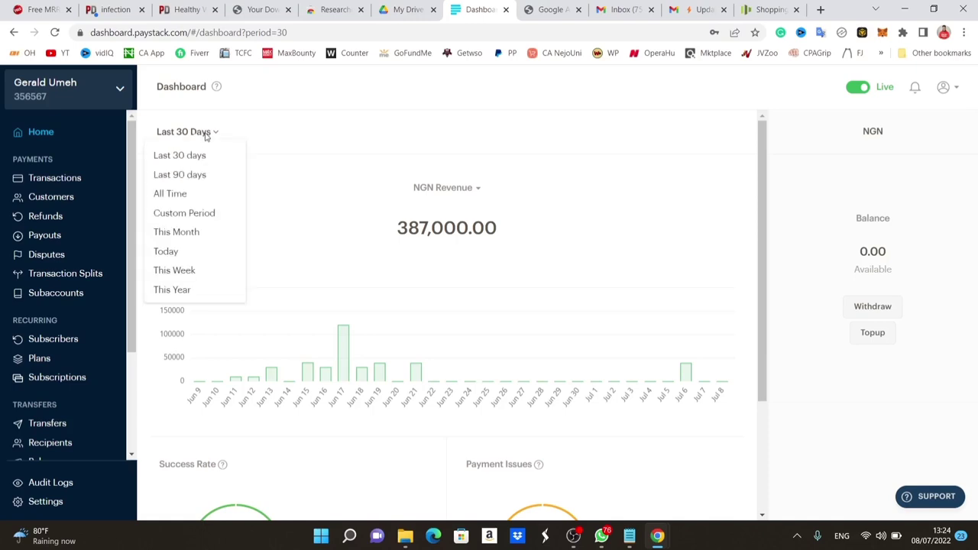
{"action": "left_click", "coordinate": [190, 196]}
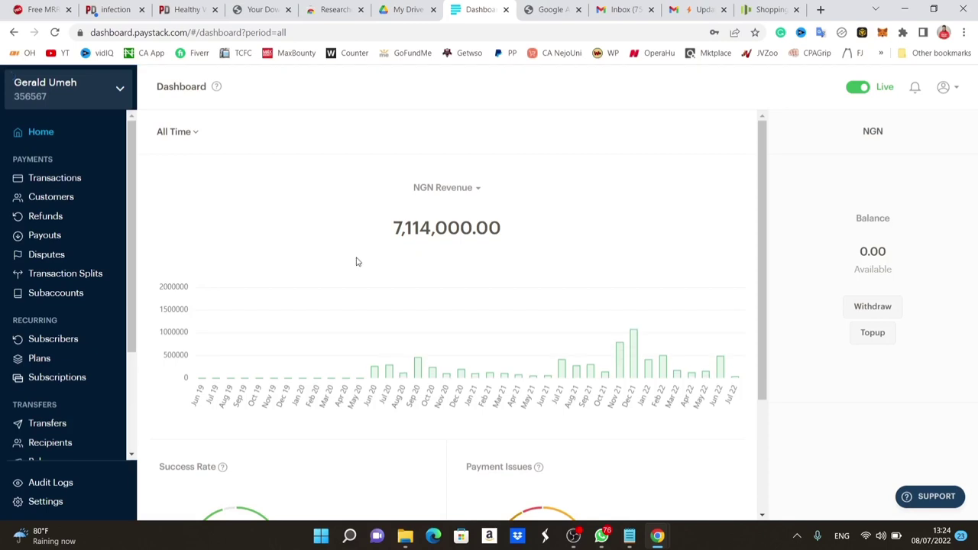
{"action": "scroll", "coordinate": [99, 264], "scroll_direction": "down", "scroll_amount": 2}
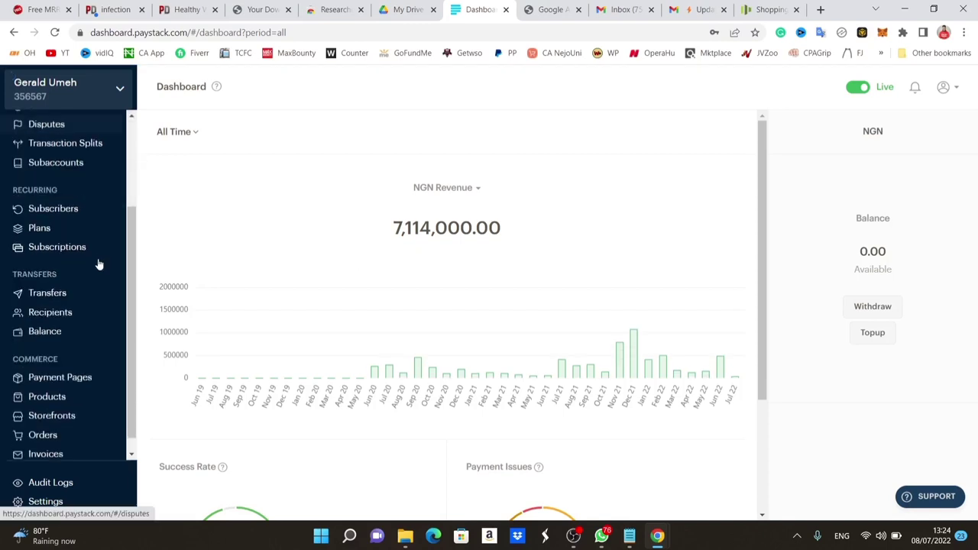
{"action": "scroll", "coordinate": [91, 305], "scroll_direction": "down", "scroll_amount": 1}
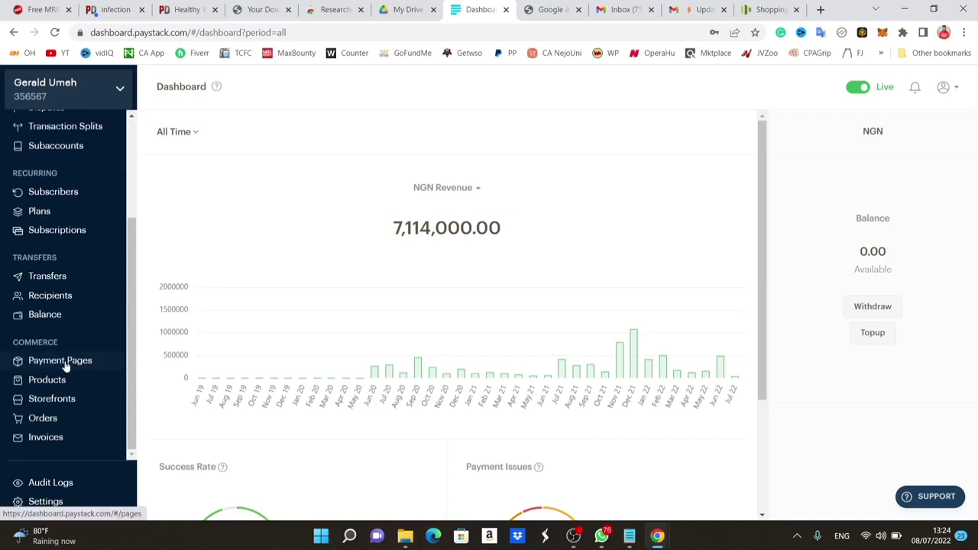
{"action": "left_click", "coordinate": [65, 362]}
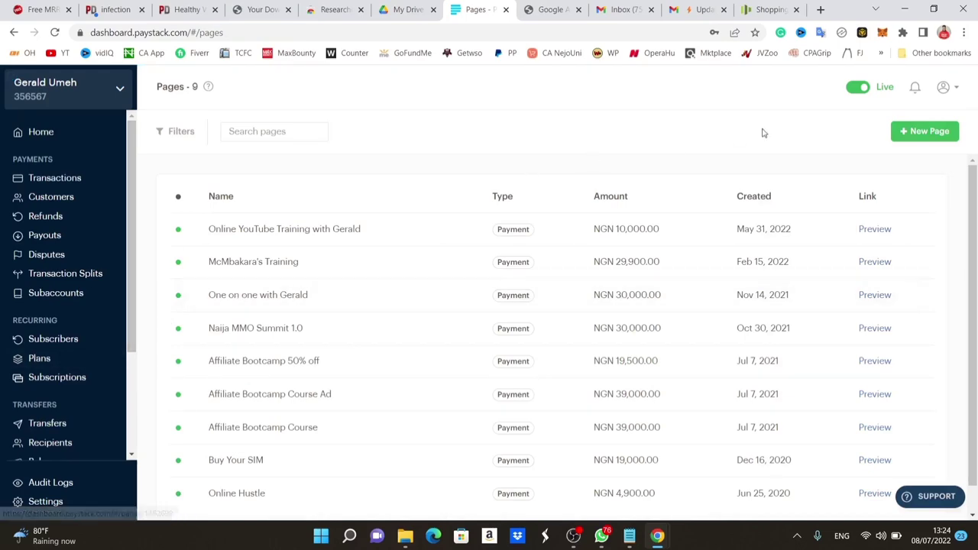
Create a Product Payment page named 'The perfect guide to taking care of your dogs'.
{"action": "left_click", "coordinate": [919, 133]}
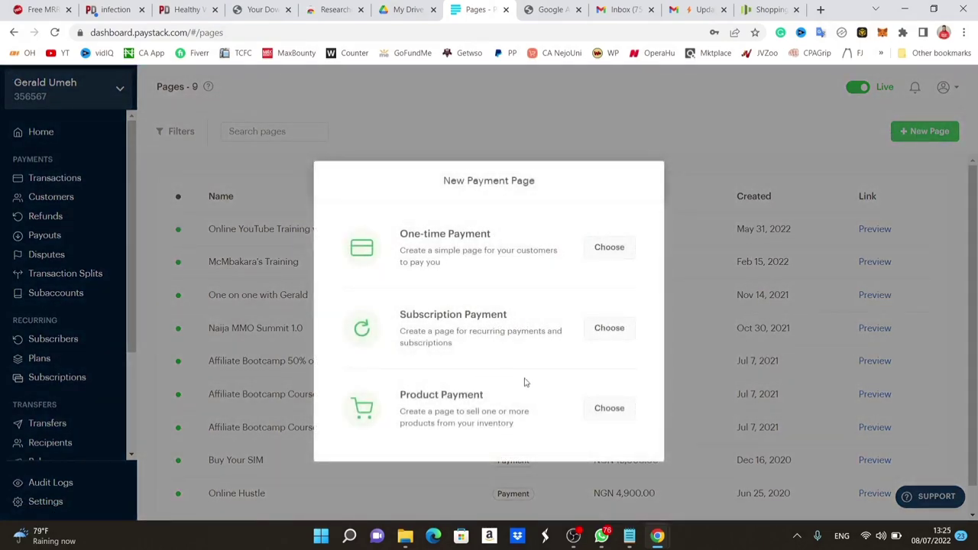
{"action": "left_click", "coordinate": [605, 413]}
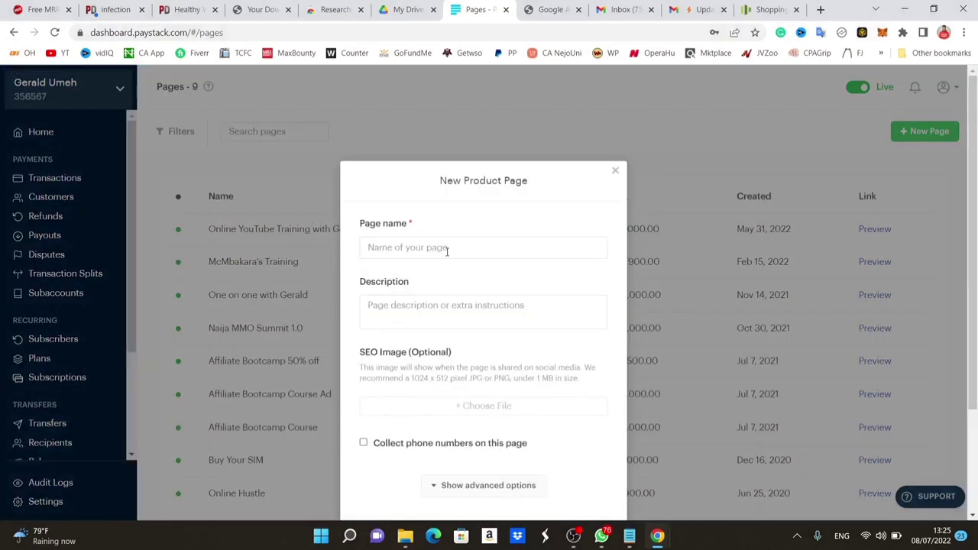
{"action": "left_click", "coordinate": [447, 250]}
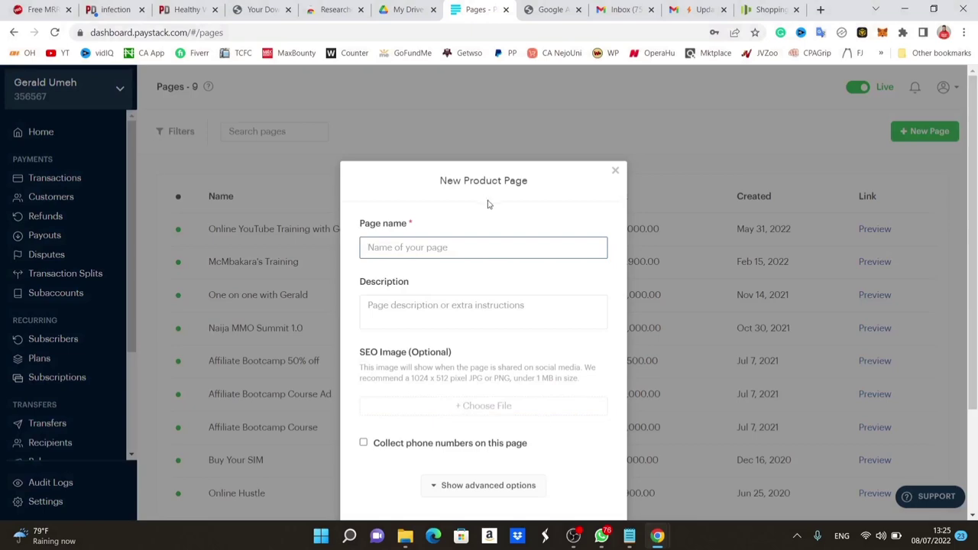
{"action": "left_click", "coordinate": [44, 8]}
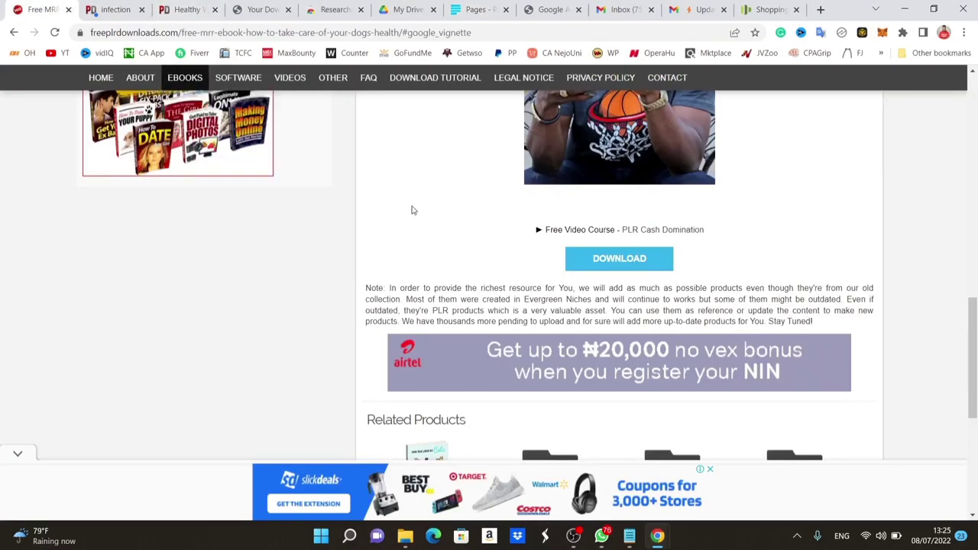
{"action": "scroll", "coordinate": [527, 243], "scroll_direction": "up", "scroll_amount": 15}
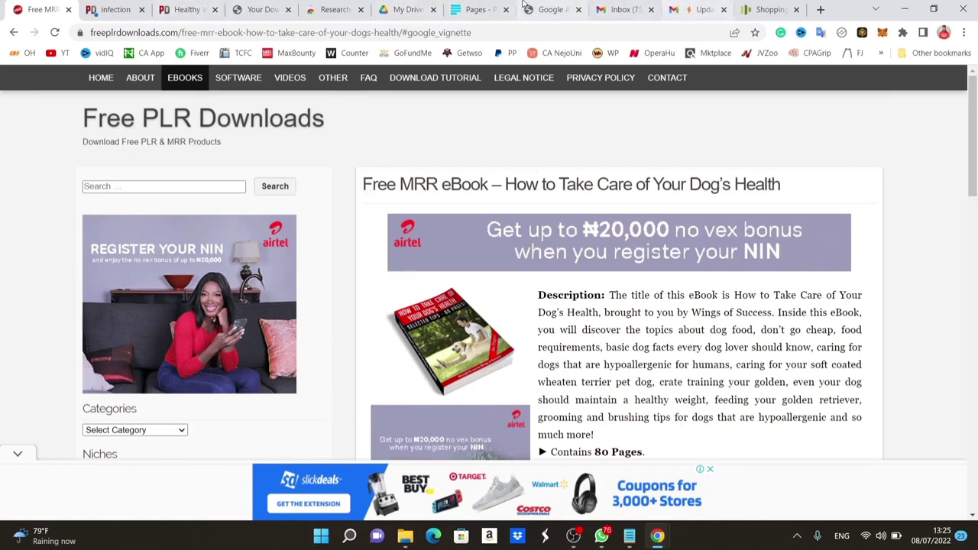
{"action": "left_click", "coordinate": [479, 6]}
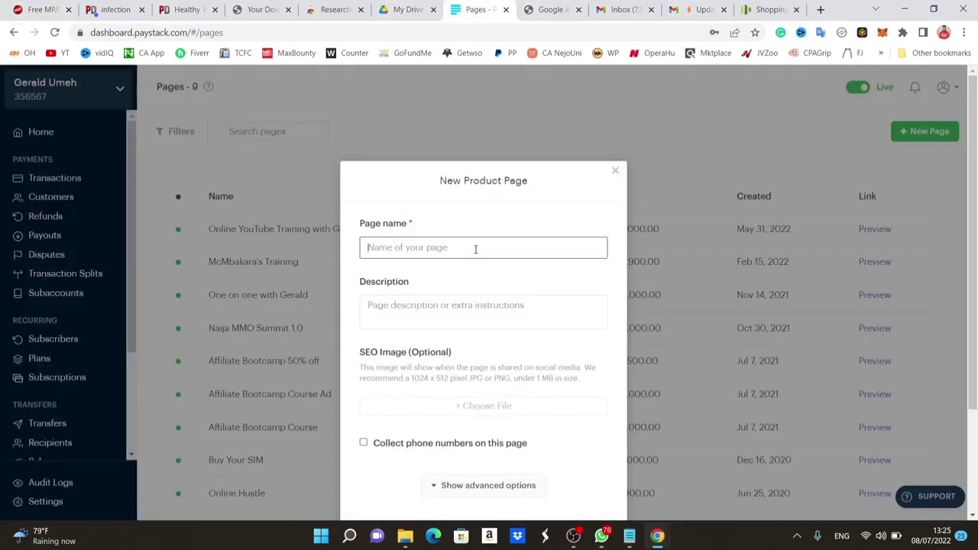
{"action": "type", "text": "The "}
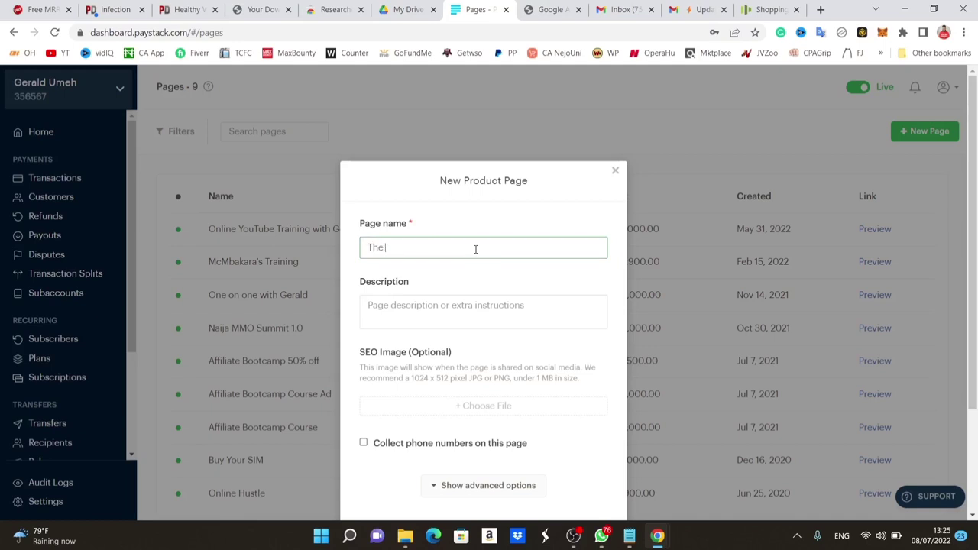
{"action": "type", "text": "perfect g"}
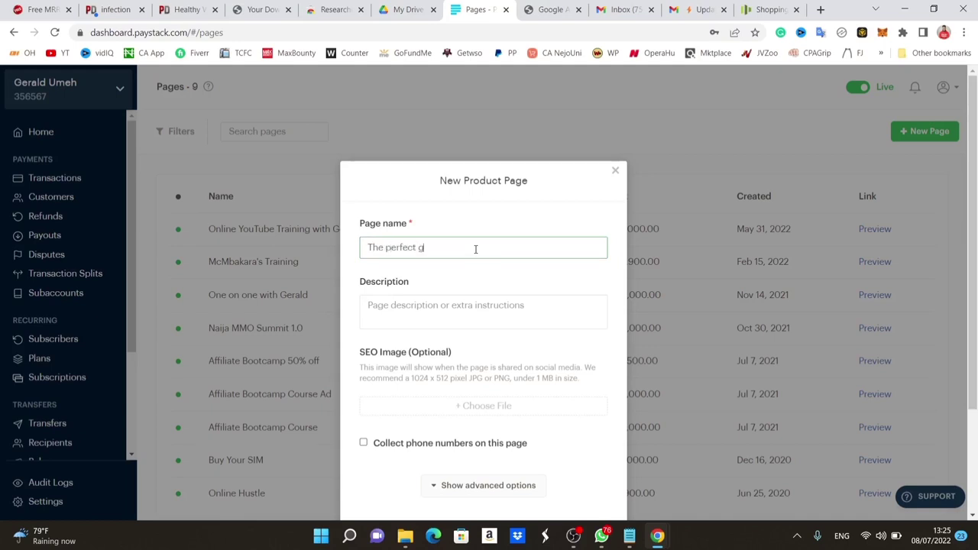
{"action": "type", "text": "uide to taking care of your dogs"}
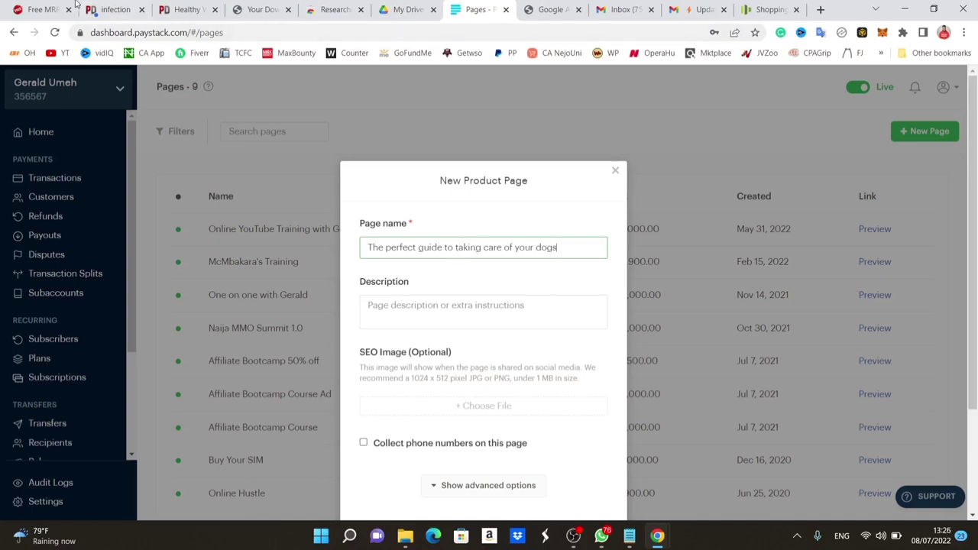
{"action": "left_click", "coordinate": [40, 8]}
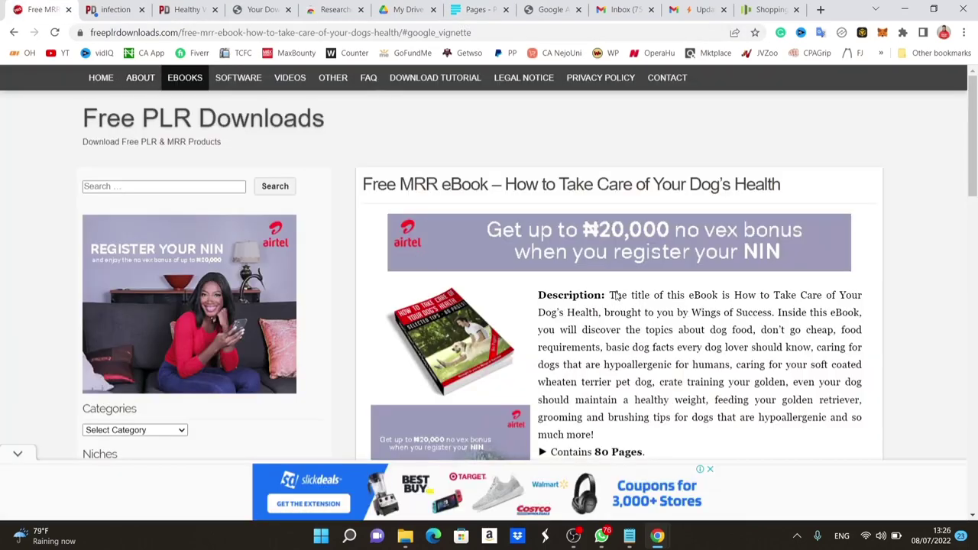
Copy the ebook blurb from the notes and paste it into the page Description.
{"action": "scroll", "coordinate": [632, 197], "scroll_direction": "down", "scroll_amount": 4}
{"action": "scroll", "coordinate": [632, 198], "scroll_direction": "up", "scroll_amount": 2}
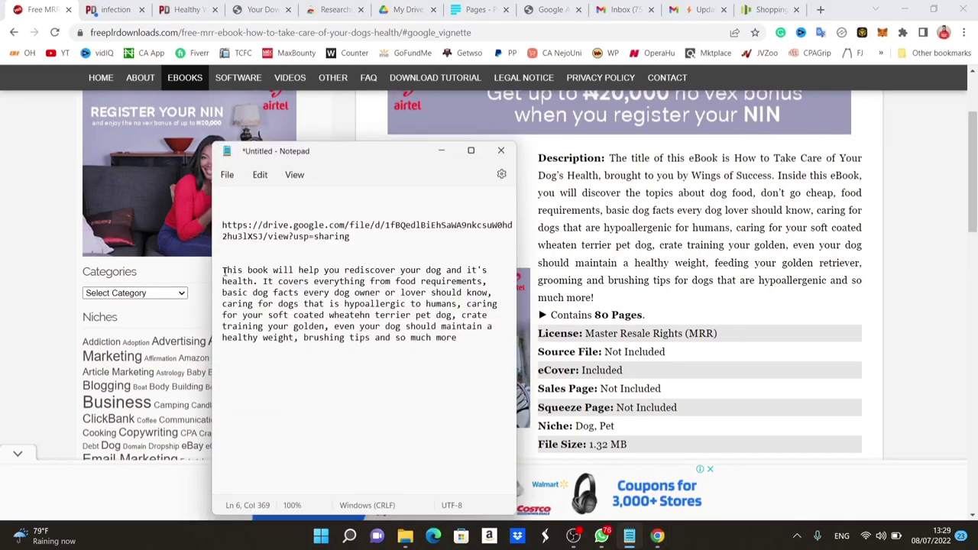
{"action": "left_click_drag", "start_coordinate": [222, 270], "coordinate": [473, 337]}
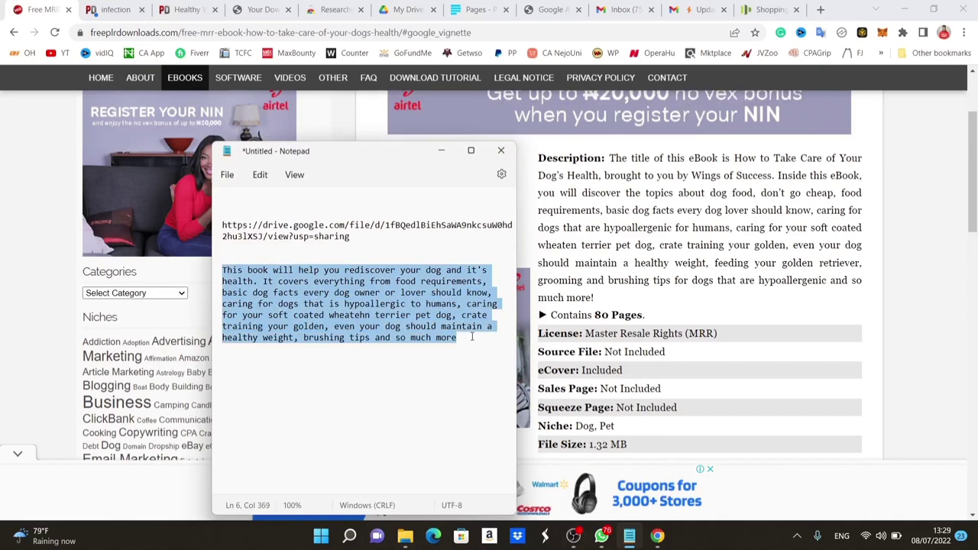
{"action": "left_click", "coordinate": [482, 9]}
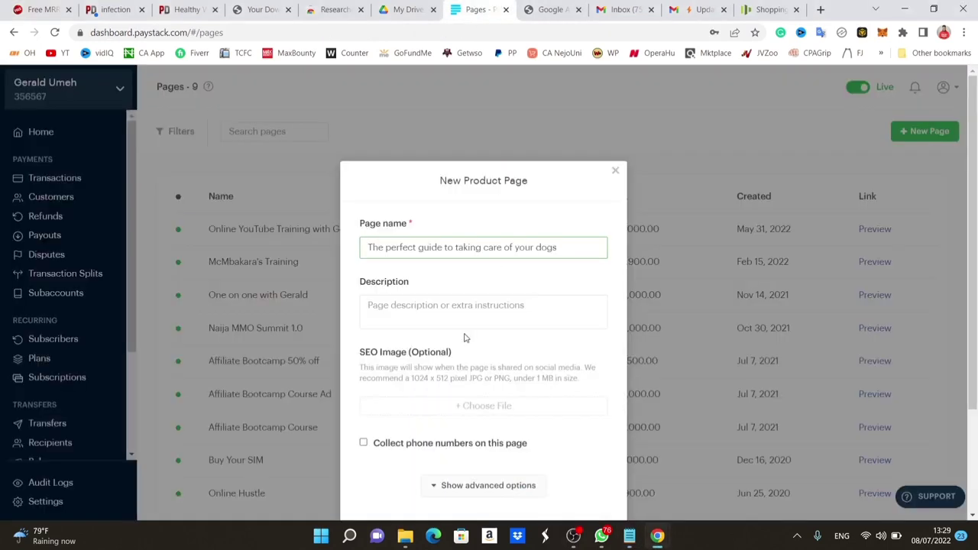
{"action": "left_click", "coordinate": [432, 307]}
{"action": "key", "text": "ctrl+v"}
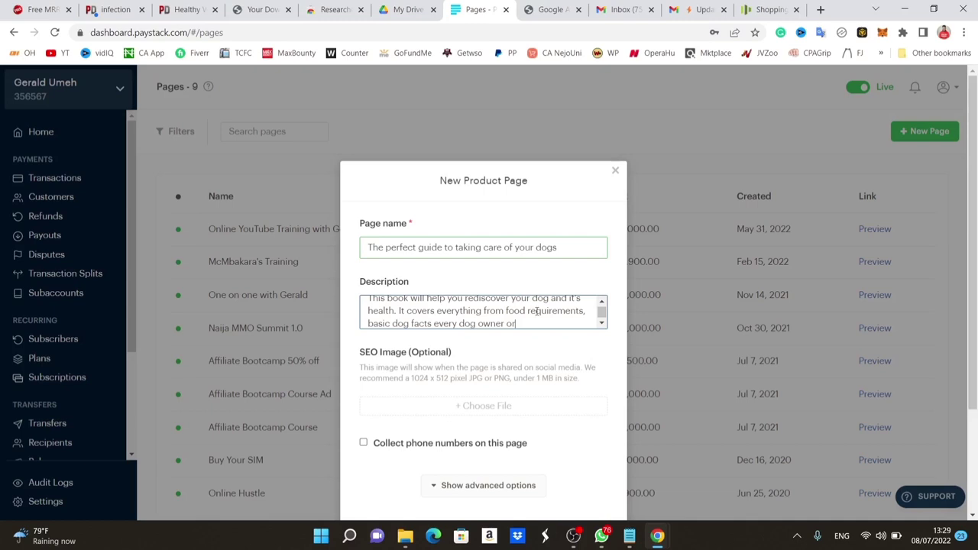
Edit the description: end it with 'etc', correct 'it's' to 'its', and change 'and' to '&'.
{"action": "left_click_drag", "start_coordinate": [516, 323], "coordinate": [507, 323]}
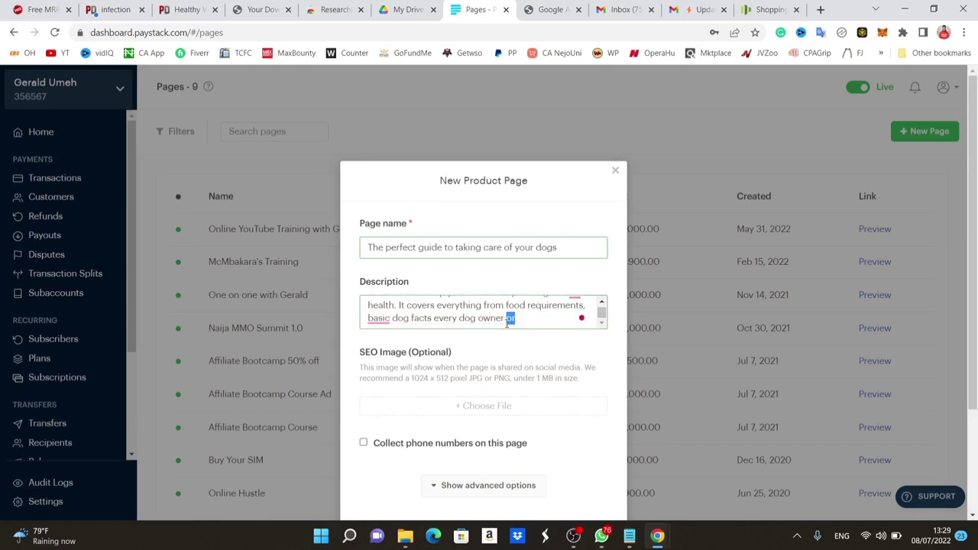
{"action": "type", "text": "d"}
{"action": "mouse_move", "coordinate": [379, 319]}
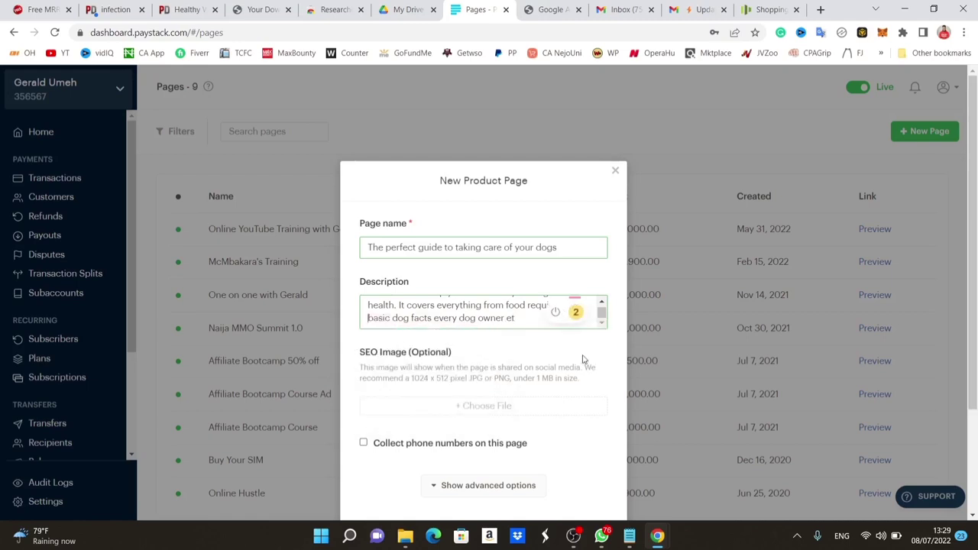
{"action": "scroll", "coordinate": [522, 318], "scroll_direction": "up", "scroll_amount": 1}
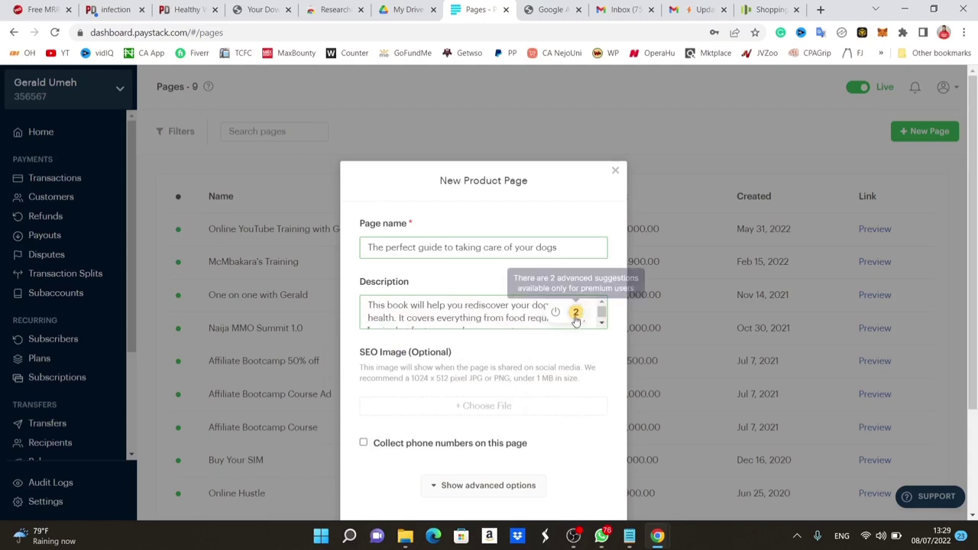
{"action": "mouse_move", "coordinate": [573, 306]}
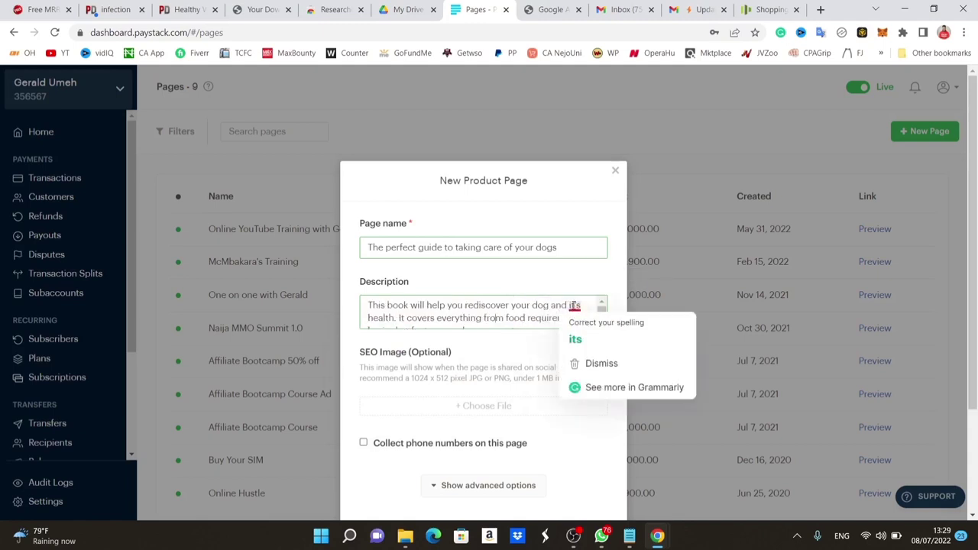
{"action": "left_click", "coordinate": [575, 338]}
{"action": "left_click_drag", "start_coordinate": [566, 307], "coordinate": [550, 307]}
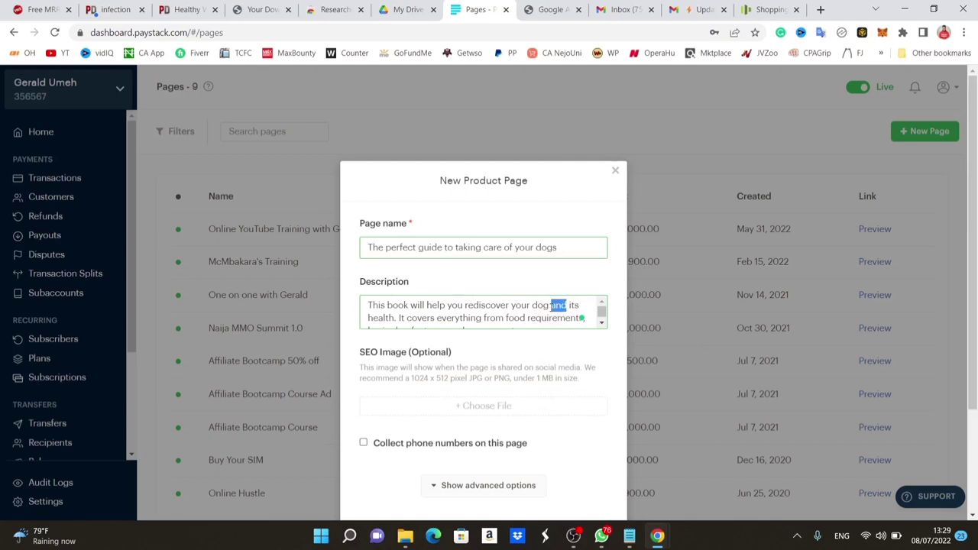
{"action": "type", "text": "&"}
{"action": "scroll", "coordinate": [551, 306], "scroll_direction": "down", "scroll_amount": 1}
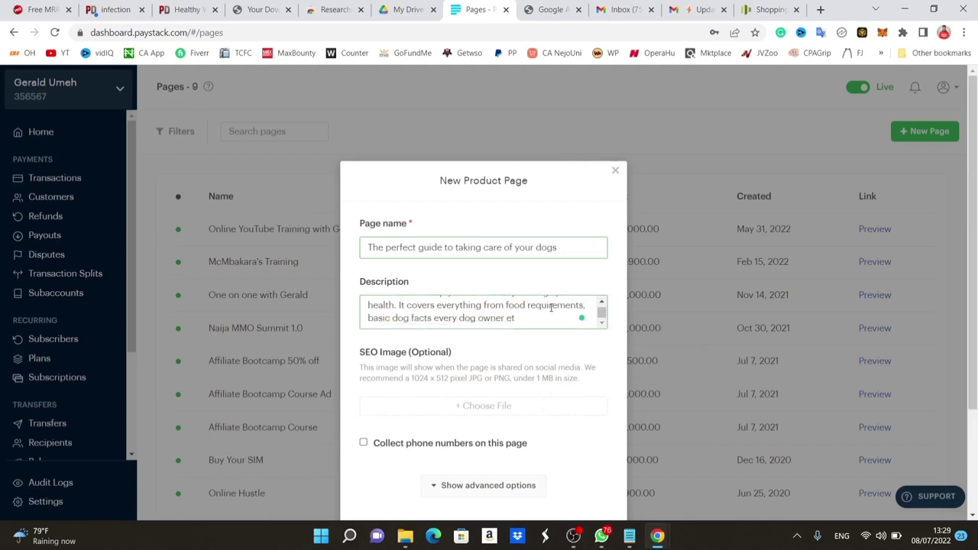
{"action": "type", "text": "c"}
{"action": "scroll", "coordinate": [514, 343], "scroll_direction": "down", "scroll_amount": 1}
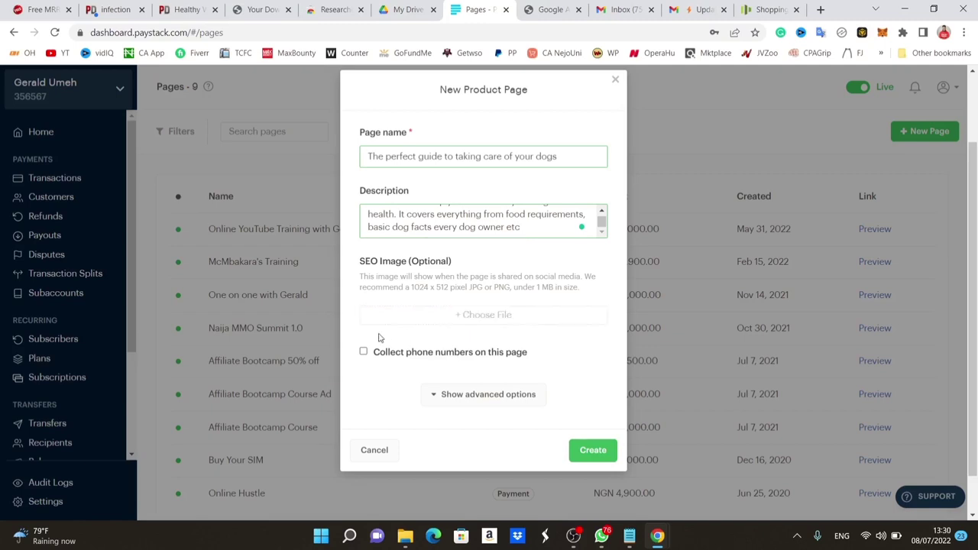
Enable phone number collection and set the page's custom link to 'dogcare'.
{"action": "left_click", "coordinate": [363, 353]}
{"action": "mouse_move", "coordinate": [445, 227]}
{"action": "left_click", "coordinate": [455, 254]}
{"action": "left_click", "coordinate": [469, 395]}
{"action": "scroll", "coordinate": [474, 390], "scroll_direction": "down", "scroll_amount": 2}
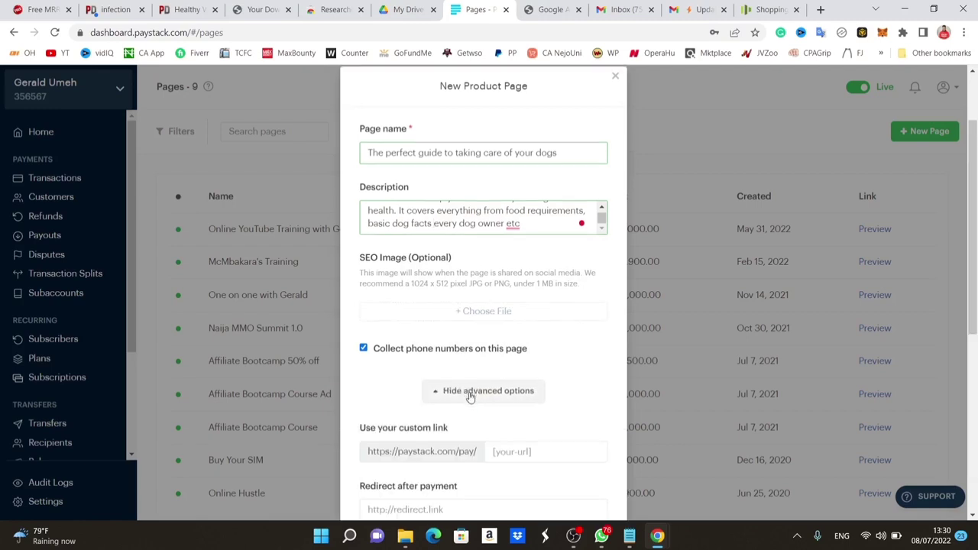
{"action": "left_click", "coordinate": [521, 292]}
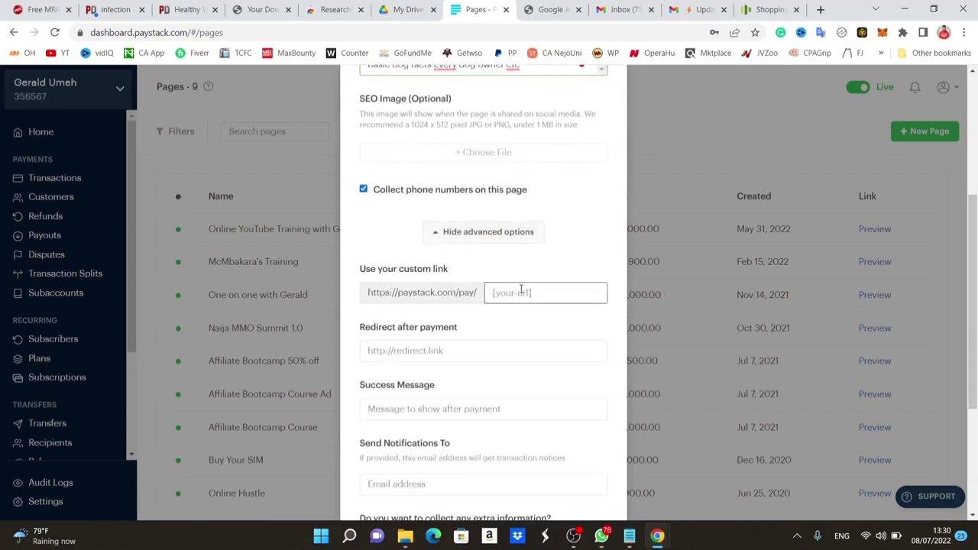
{"action": "type", "text": "dogcare"}
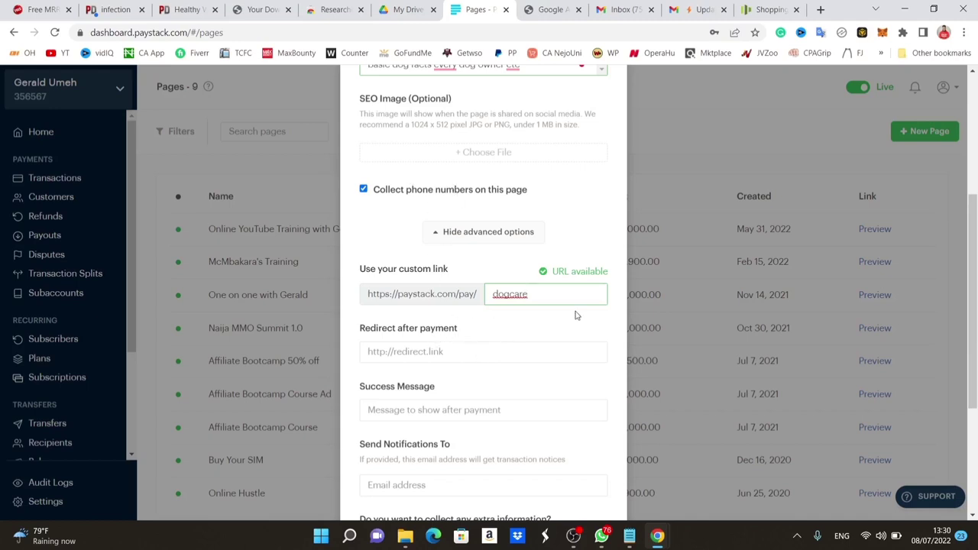
Copy the Google Drive link from the notes and paste it as the post-payment redirect URL.
{"action": "left_click", "coordinate": [630, 538]}
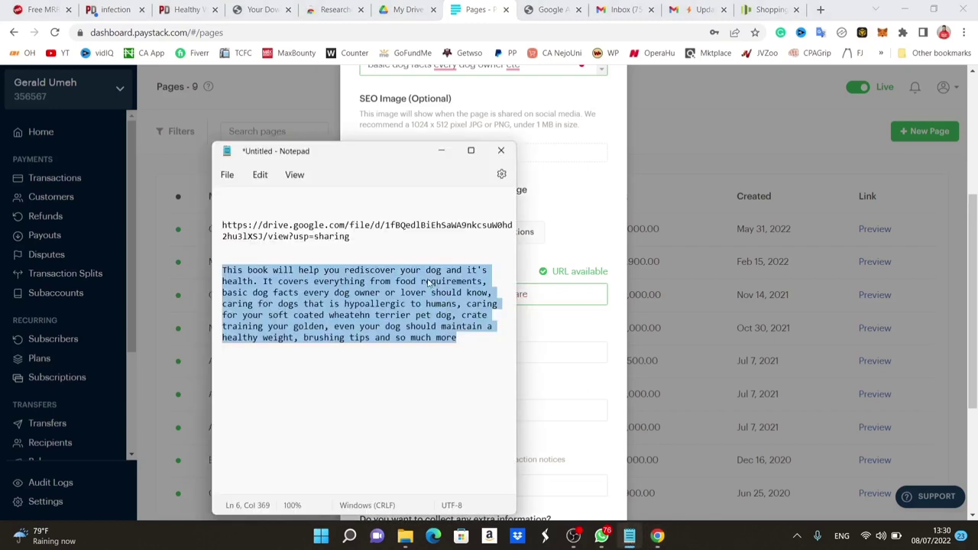
{"action": "left_click", "coordinate": [365, 238]}
{"action": "left_click_drag", "start_coordinate": [365, 239], "coordinate": [219, 227]}
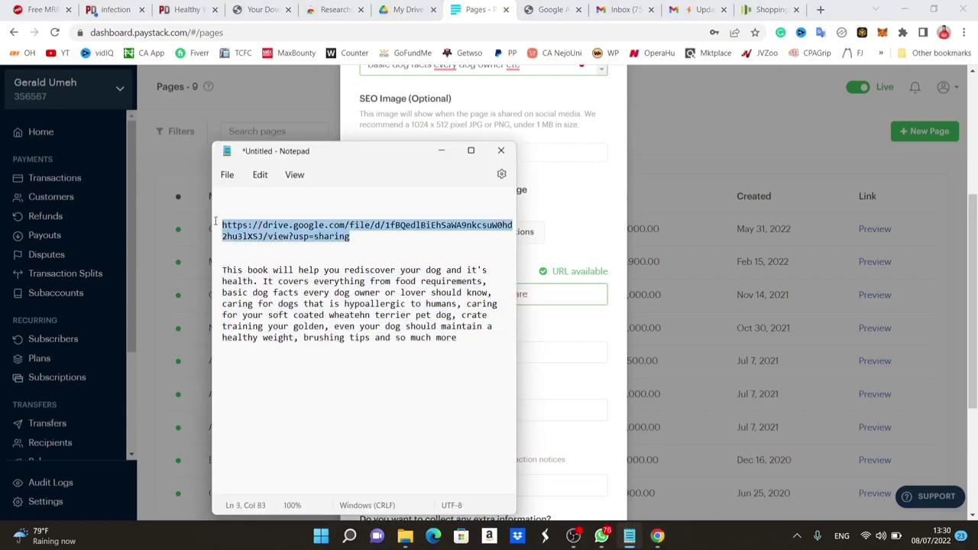
{"action": "left_click", "coordinate": [558, 327]}
{"action": "left_click", "coordinate": [483, 353]}
{"action": "key", "text": "ctrl+v"}
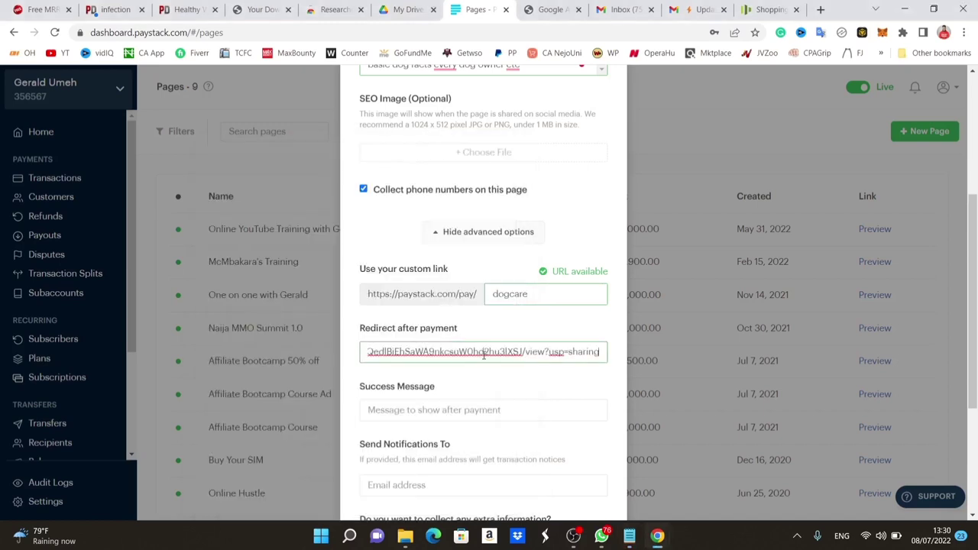
Add the success message 'Thank you for your purchase' and a notification e-mail address, then create the page.
{"action": "scroll", "coordinate": [549, 375], "scroll_direction": "down", "scroll_amount": 1}
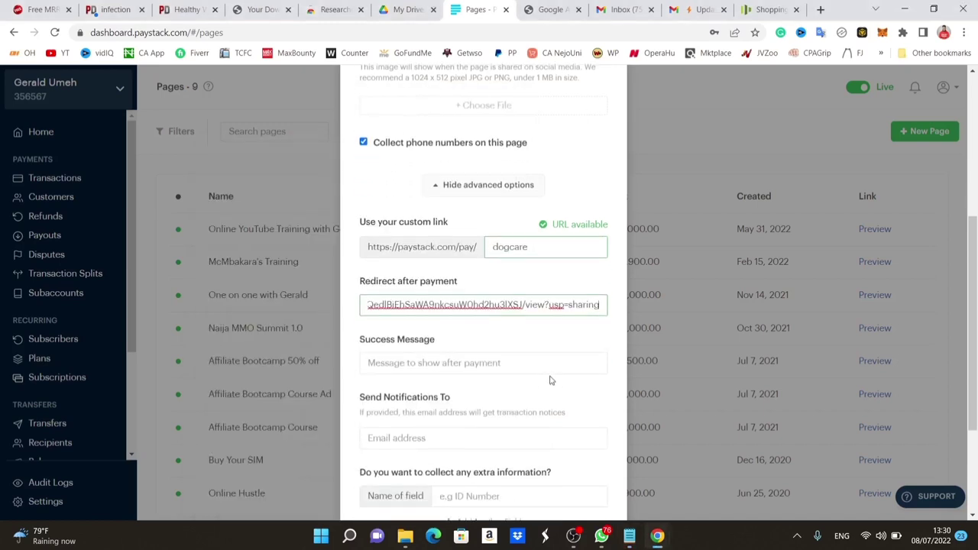
{"action": "left_click", "coordinate": [491, 327]}
{"action": "type", "text": "Than"}
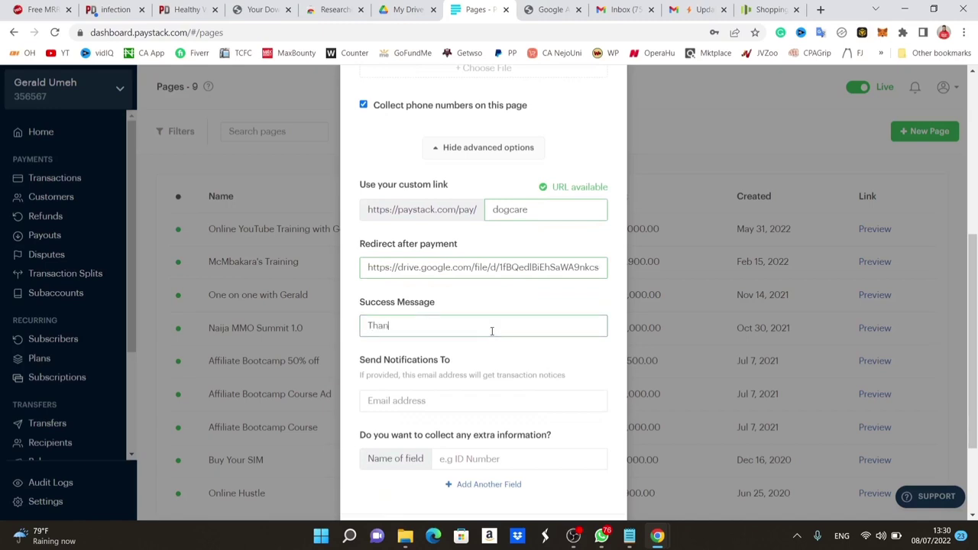
{"action": "type", "text": "k you for your purchase"}
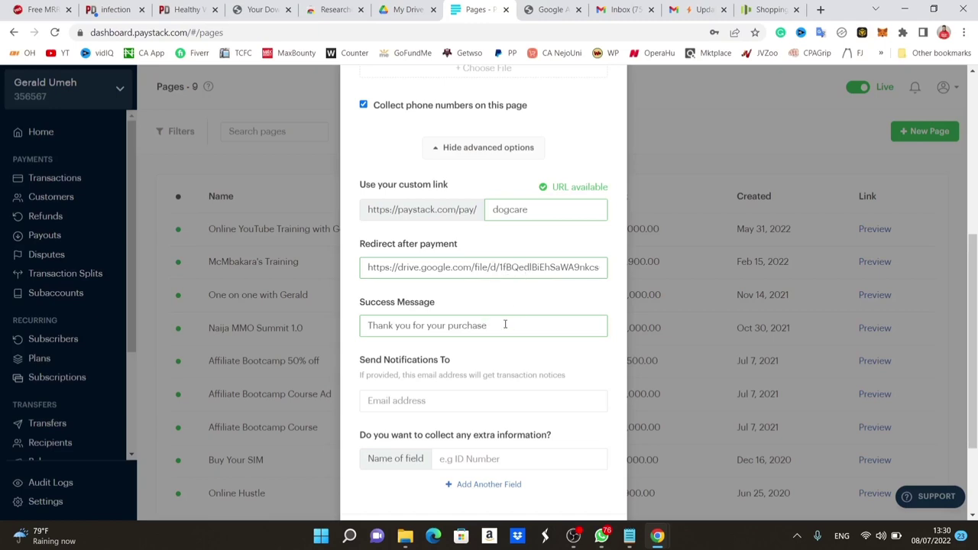
{"action": "scroll", "coordinate": [504, 324], "scroll_direction": "down", "scroll_amount": 1}
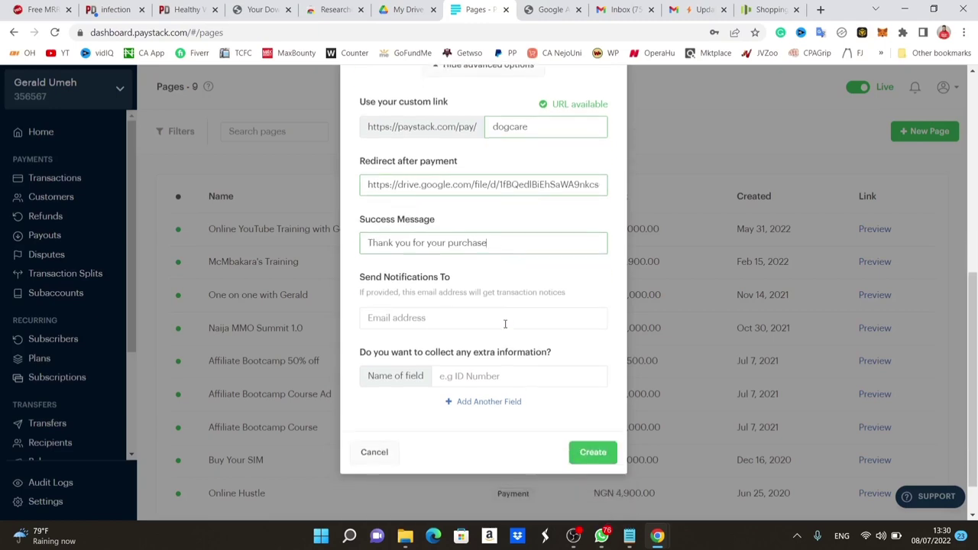
{"action": "left_click", "coordinate": [434, 329]}
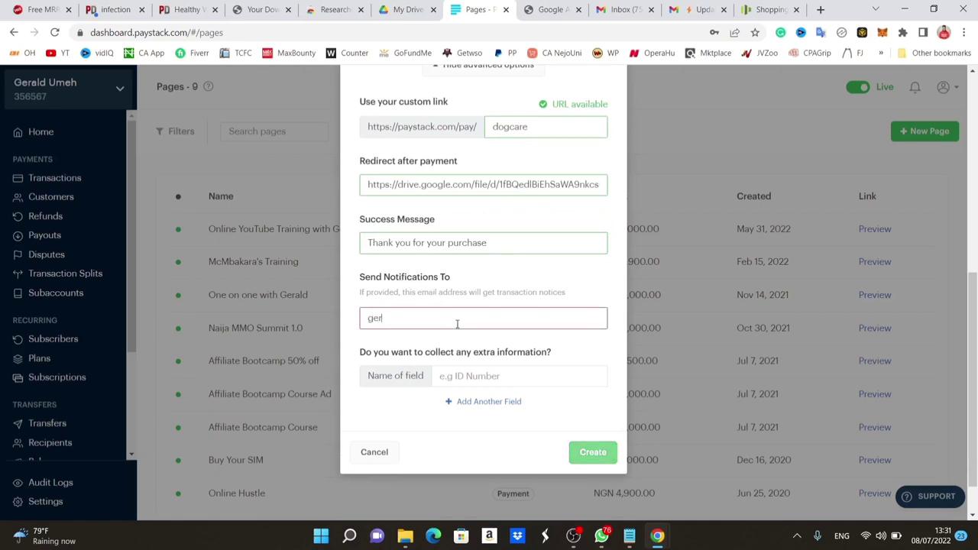
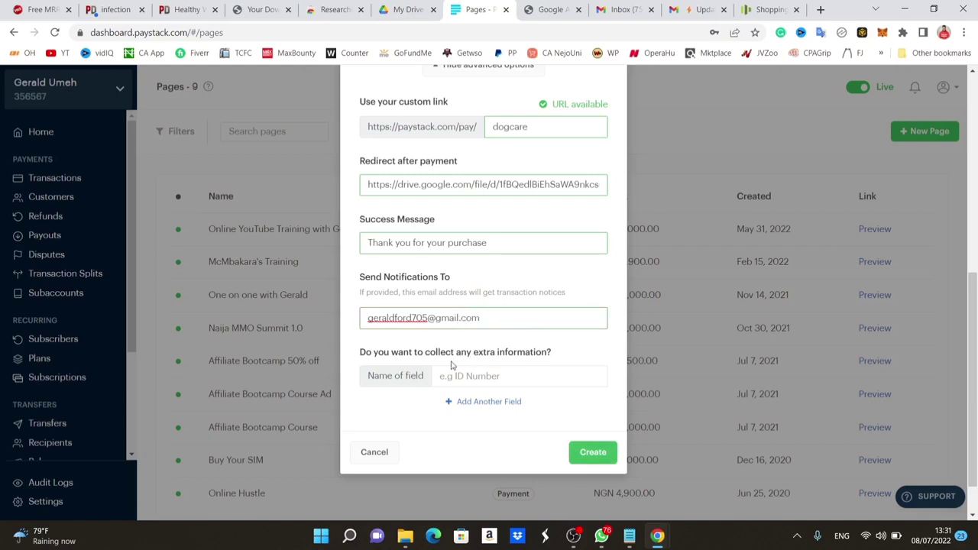
{"action": "scroll", "coordinate": [453, 366], "scroll_direction": "down", "scroll_amount": 1}
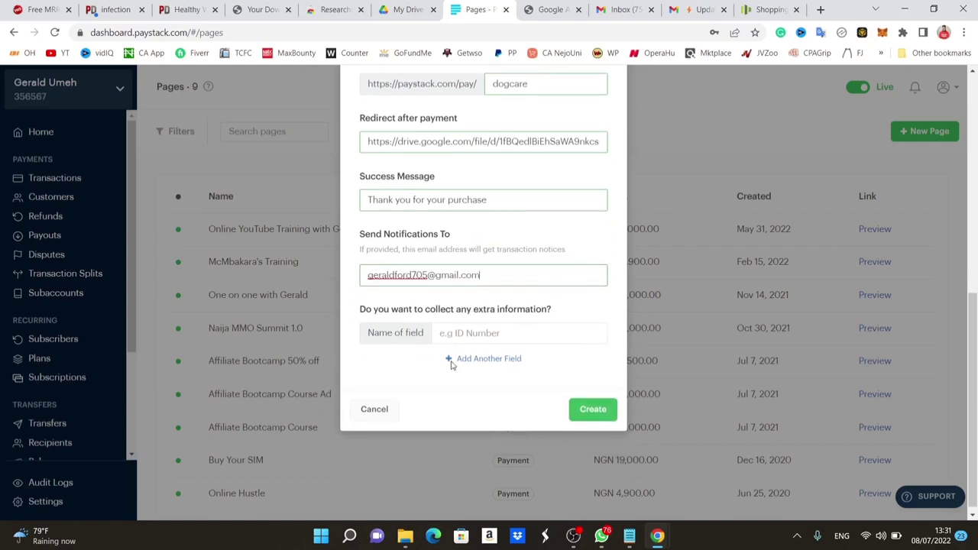
{"action": "left_click", "coordinate": [590, 406]}
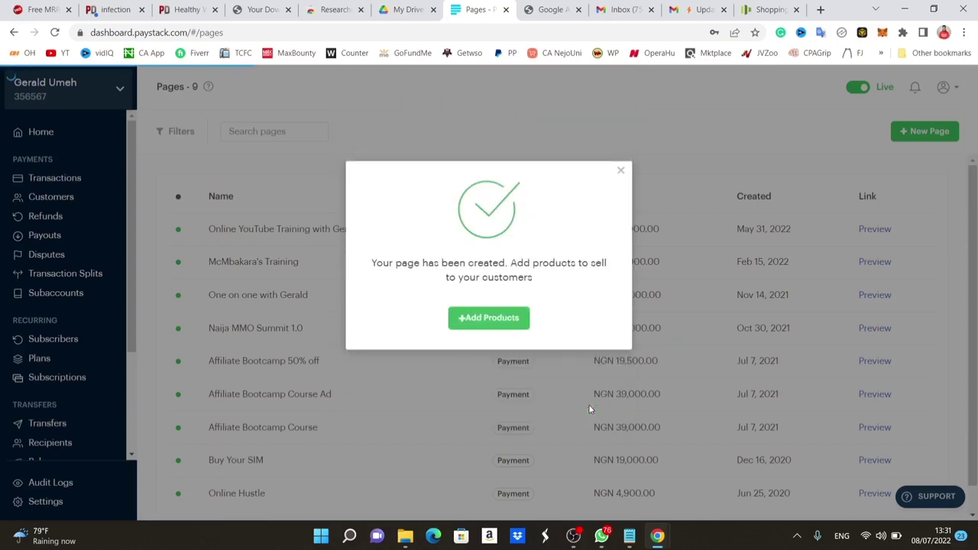
Start a new product for the page with unlimited quantity, marked as physical goods.
{"action": "left_click", "coordinate": [462, 317]}
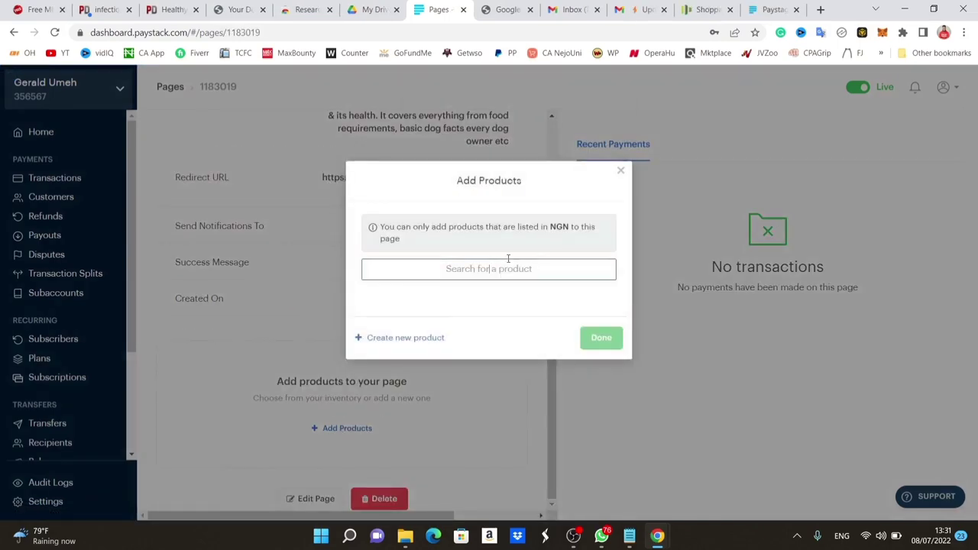
{"action": "left_click", "coordinate": [421, 338]}
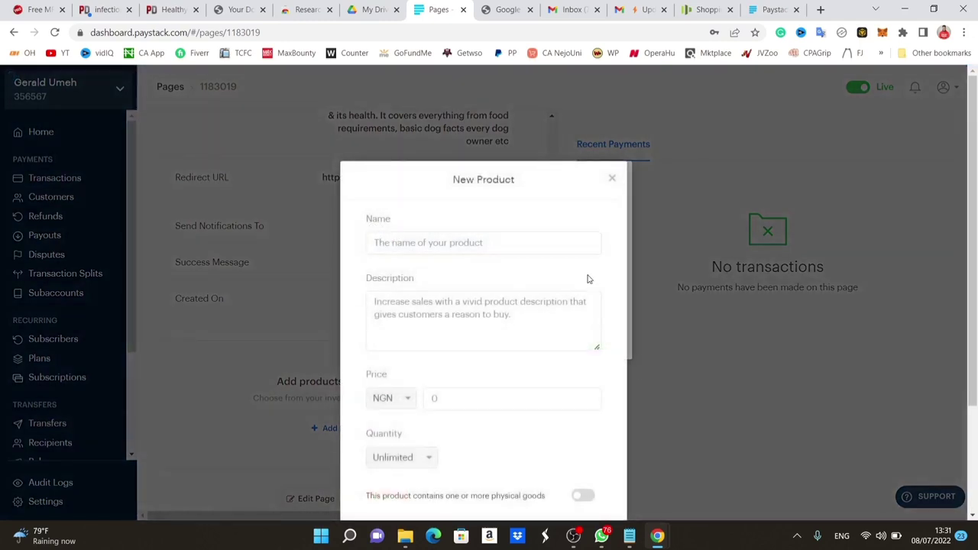
{"action": "scroll", "coordinate": [458, 390], "scroll_direction": "down", "scroll_amount": 2}
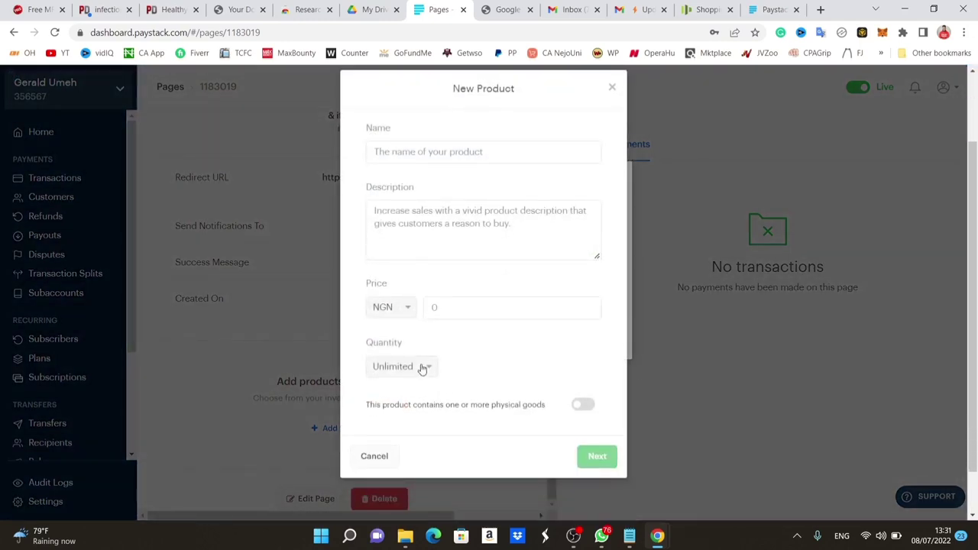
{"action": "left_click", "coordinate": [423, 367]}
{"action": "left_click", "coordinate": [415, 382]}
{"action": "left_click", "coordinate": [584, 407]}
{"action": "scroll", "coordinate": [596, 341], "scroll_direction": "up", "scroll_amount": 1}
Price the product at 2000 and name it 'Easy Dog Training', undoing an accidental description paste.
{"action": "left_click", "coordinate": [494, 387]}
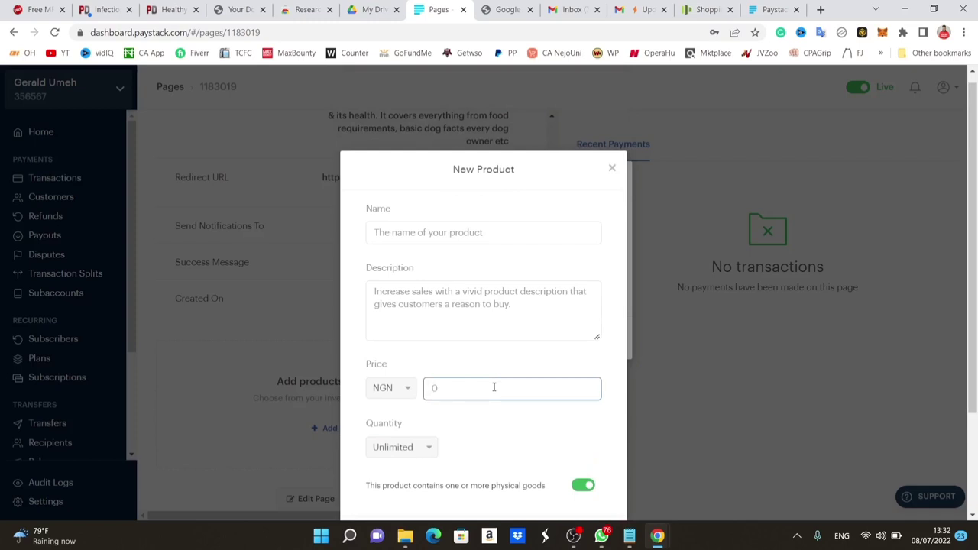
{"action": "type", "text": "2000"}
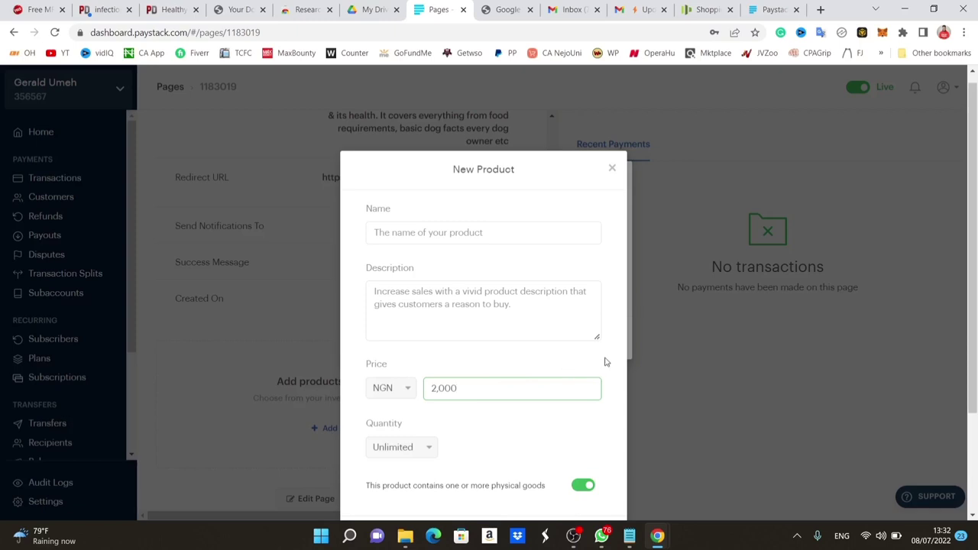
{"action": "left_click", "coordinate": [496, 246]}
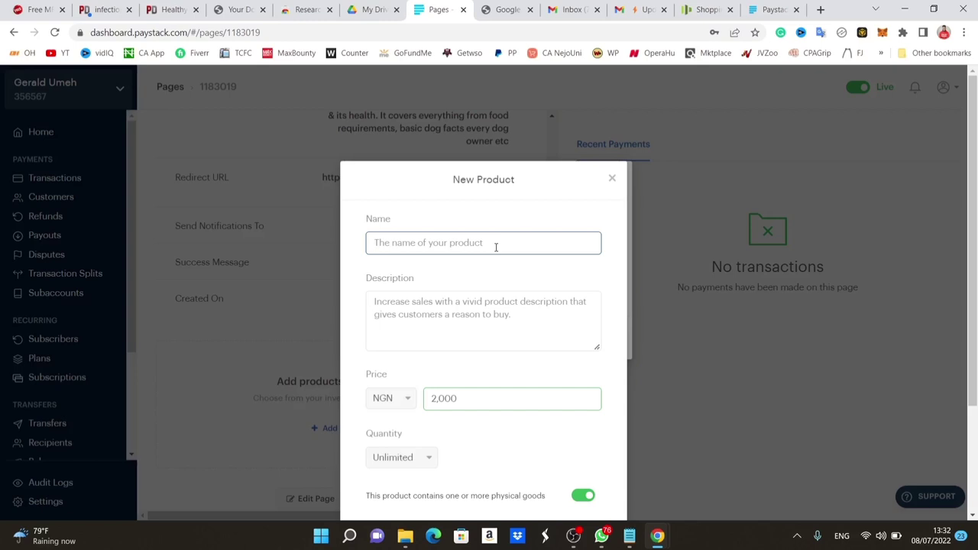
{"action": "type", "text": "Easy "}
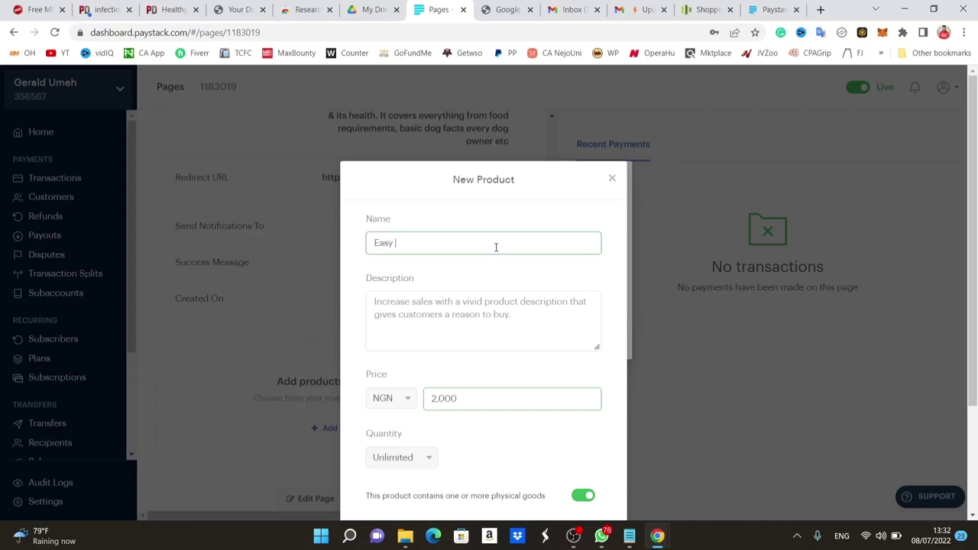
{"action": "type", "text": "Dog Training"}
{"action": "left_click", "coordinate": [514, 322]}
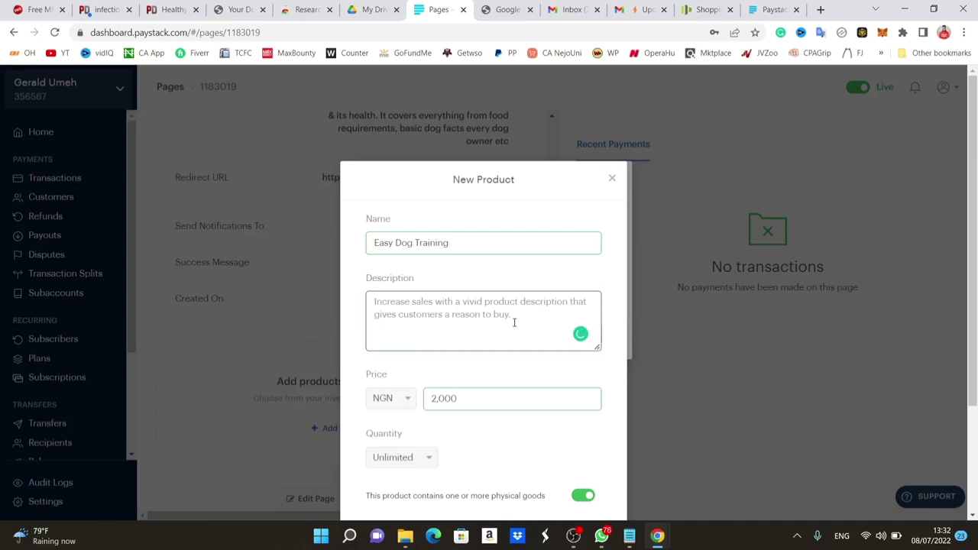
{"action": "type", "text": "https://paystack.com/pay/dogcare"}
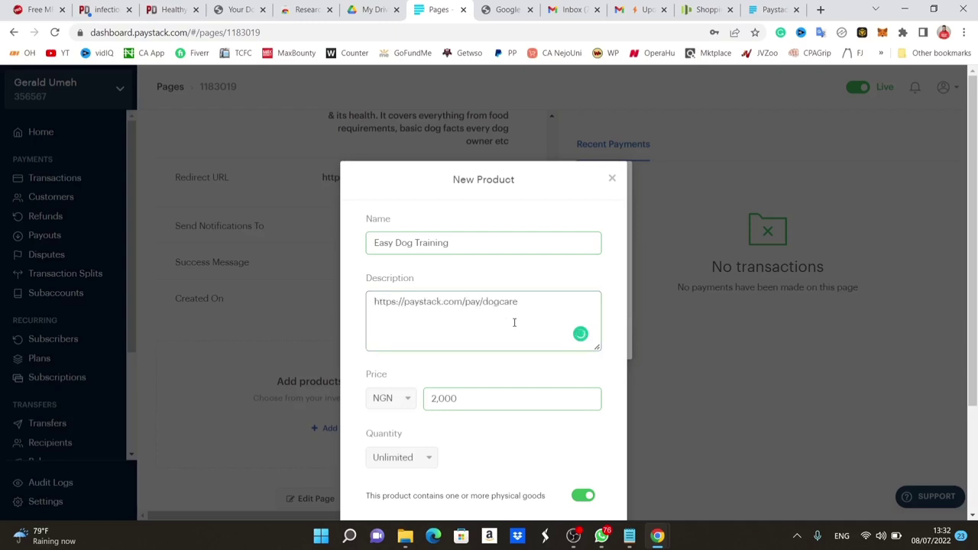
{"action": "key", "text": "ctrl+z"}
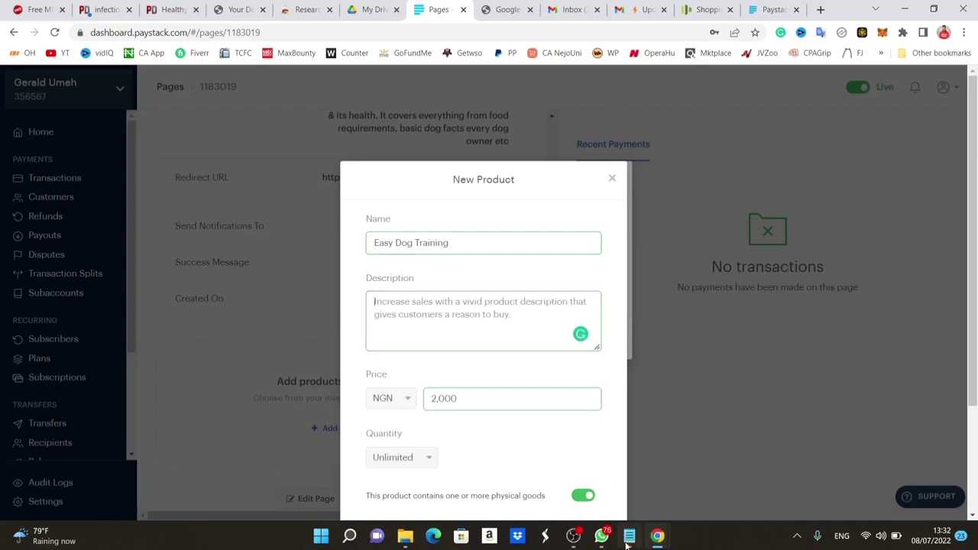
Paste the book blurb paragraph from Notepad into the Easy Dog Training description.
{"action": "left_click", "coordinate": [629, 536]}
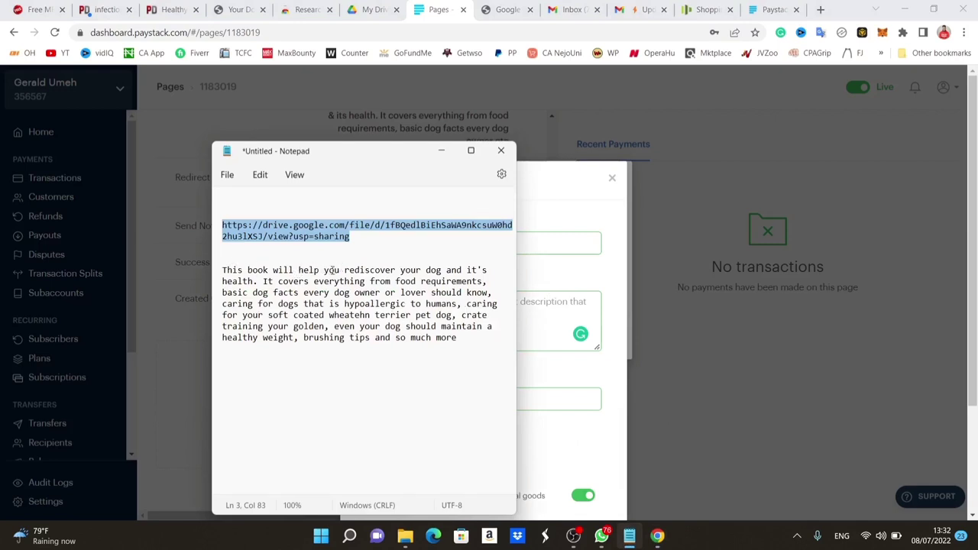
{"action": "left_click_drag", "start_coordinate": [344, 271], "coordinate": [467, 337]}
{"action": "key", "text": "ctrl+c"}
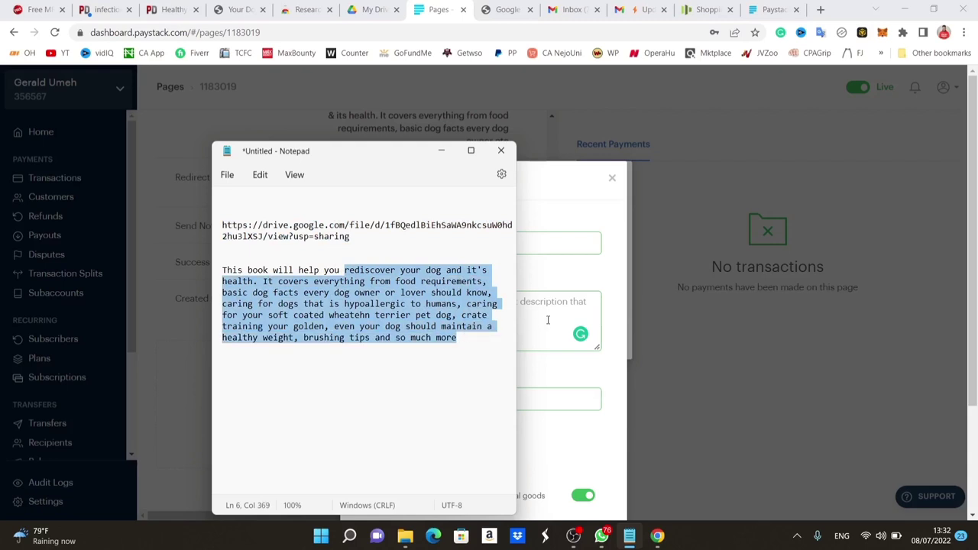
{"action": "left_click", "coordinate": [560, 319]}
{"action": "key", "text": "ctrl+v"}
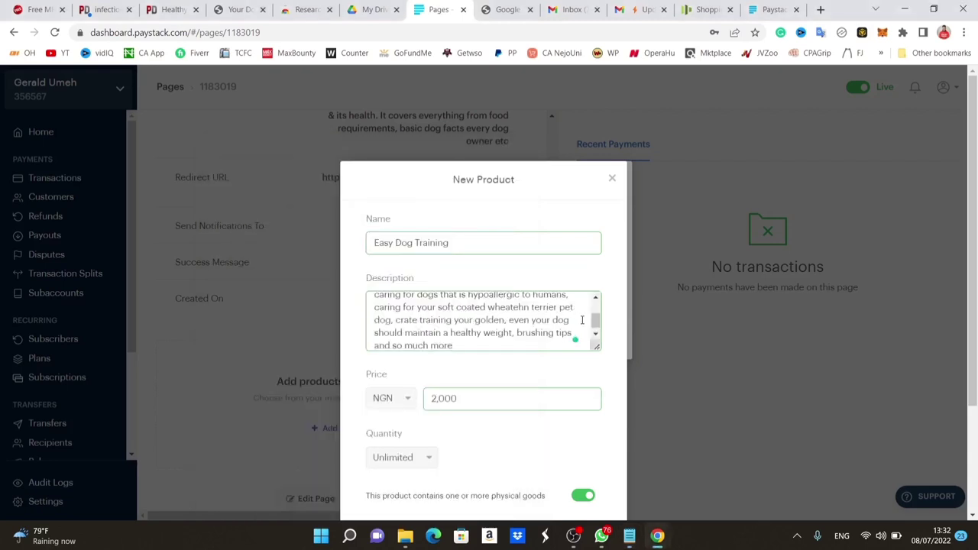
Correct 'wheatehn' to 'wheaten' and 'it's' to 'its' in the description, then continue to media upload.
{"action": "left_click_drag", "start_coordinate": [593, 377], "coordinate": [588, 390]}
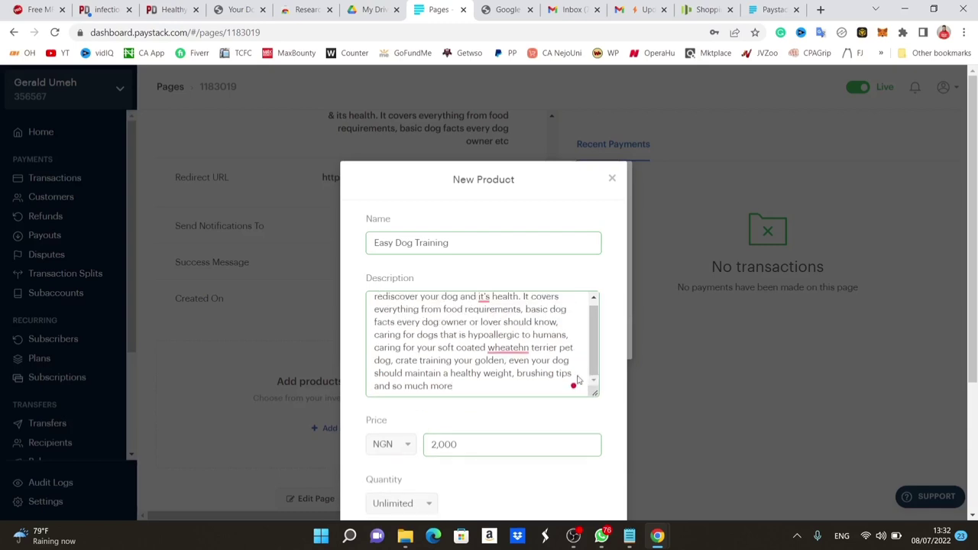
{"action": "mouse_move", "coordinate": [510, 349]}
{"action": "left_click", "coordinate": [519, 370]}
{"action": "mouse_move", "coordinate": [484, 299]}
{"action": "left_click", "coordinate": [486, 322]}
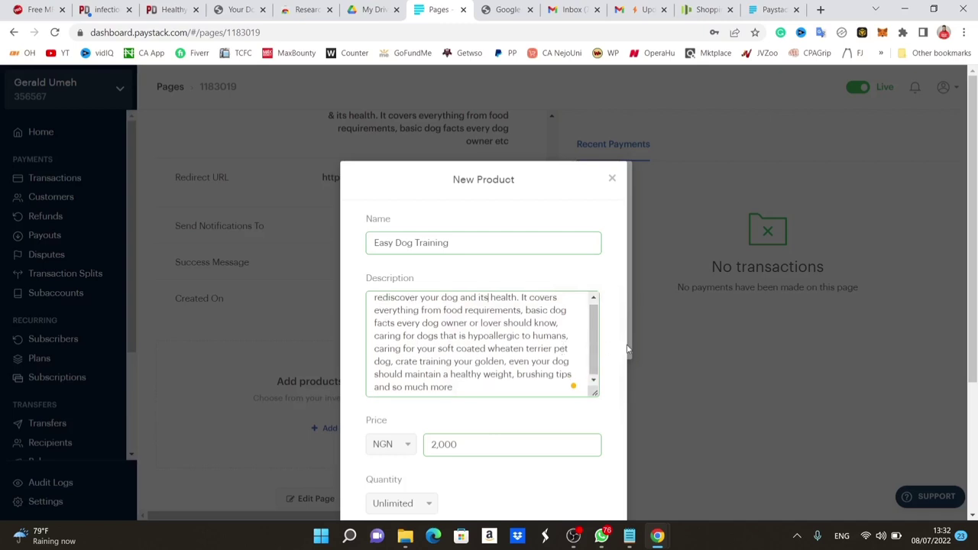
{"action": "scroll", "coordinate": [610, 352], "scroll_direction": "down", "scroll_amount": 3}
{"action": "scroll", "coordinate": [611, 372], "scroll_direction": "down", "scroll_amount": 1}
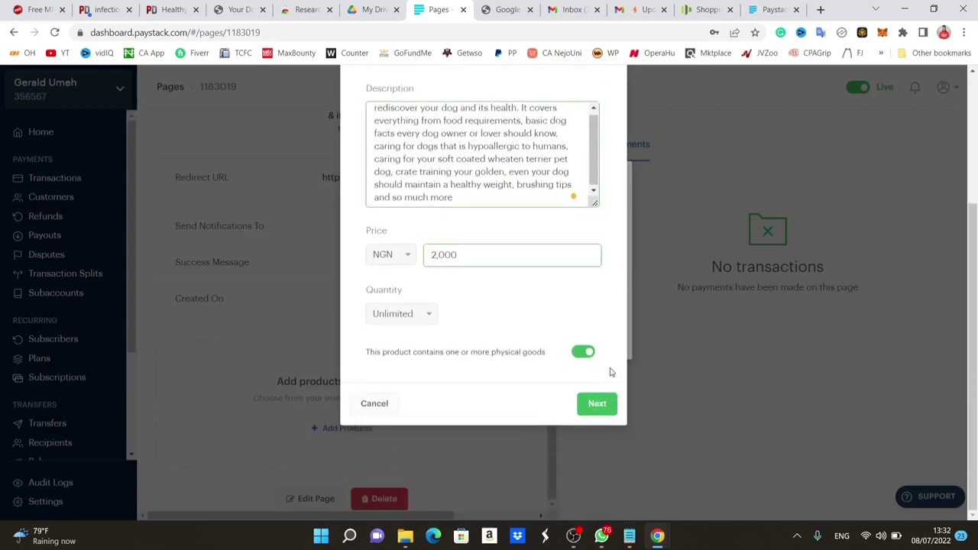
{"action": "left_click", "coordinate": [595, 407]}
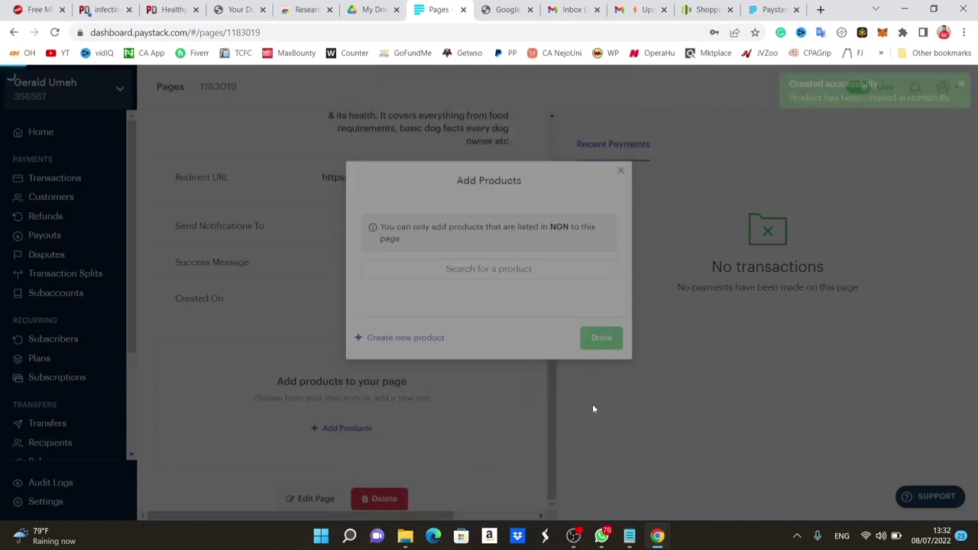
{"action": "left_click", "coordinate": [40, 8]}
Save the dog-health ebook cover image as a PNG into the Downloads folder.
{"action": "scroll", "coordinate": [609, 269], "scroll_direction": "up", "scroll_amount": 3}
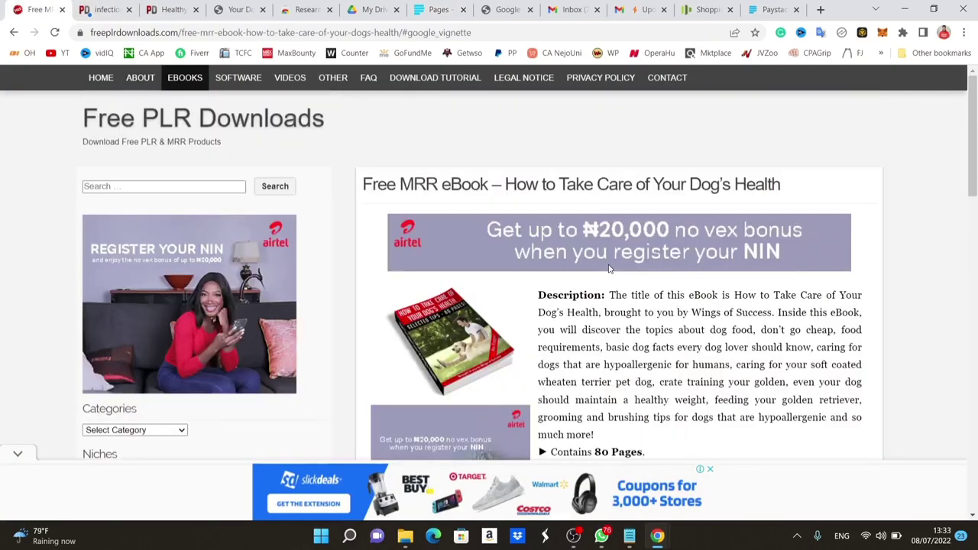
{"action": "right_click", "coordinate": [447, 336]}
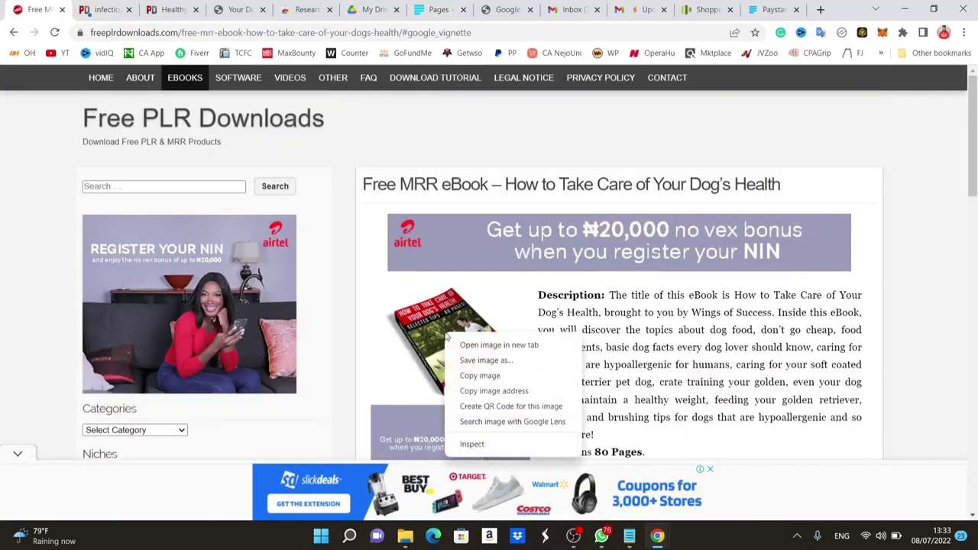
{"action": "left_click", "coordinate": [497, 360]}
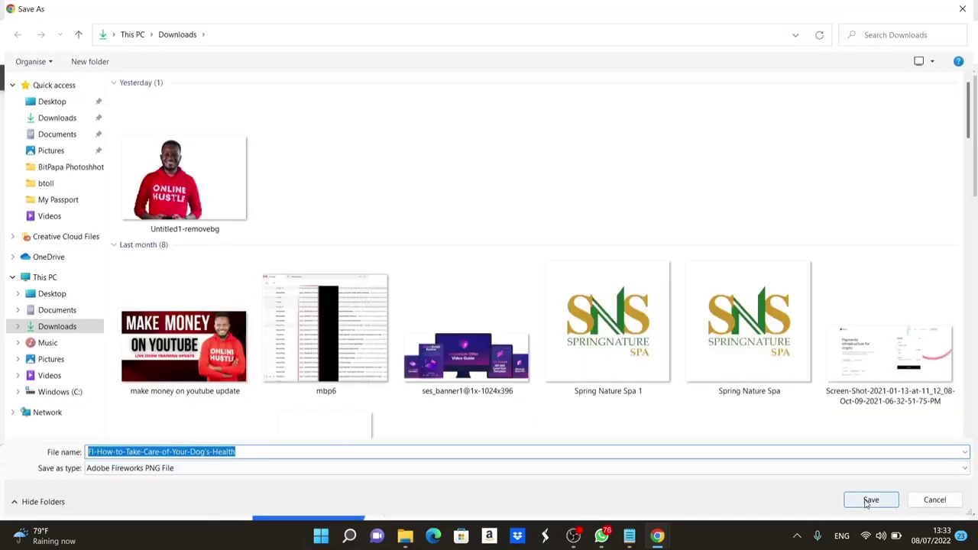
{"action": "left_click", "coordinate": [869, 500]}
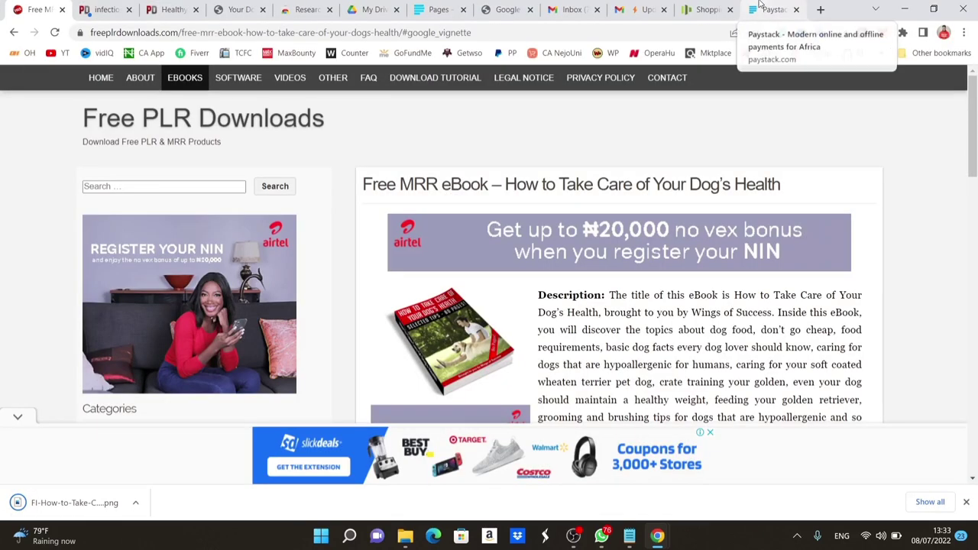
Upload the saved cover PNG as the product image and finish adding Easy Dog Training to the page.
{"action": "left_click", "coordinate": [432, 8]}
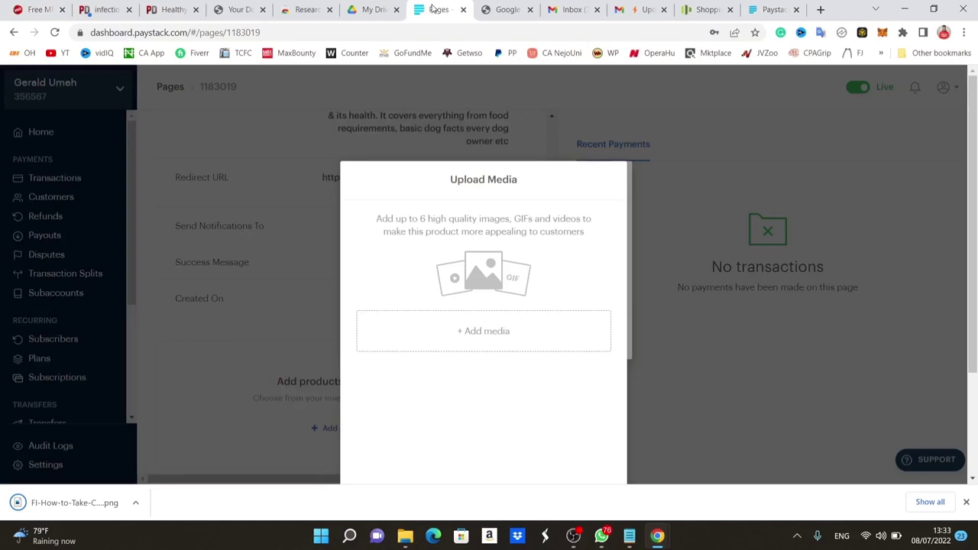
{"action": "left_click", "coordinate": [486, 328]}
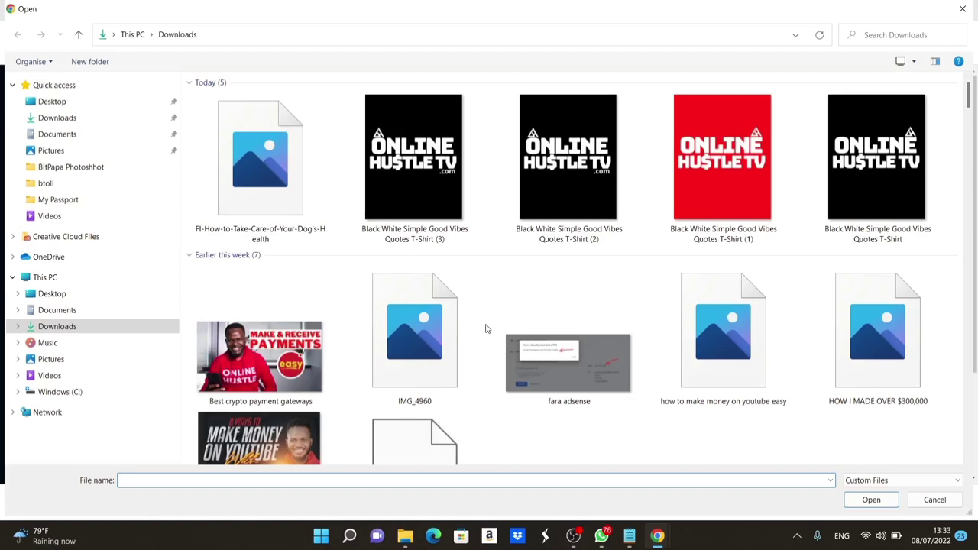
{"action": "double_click", "coordinate": [567, 344]}
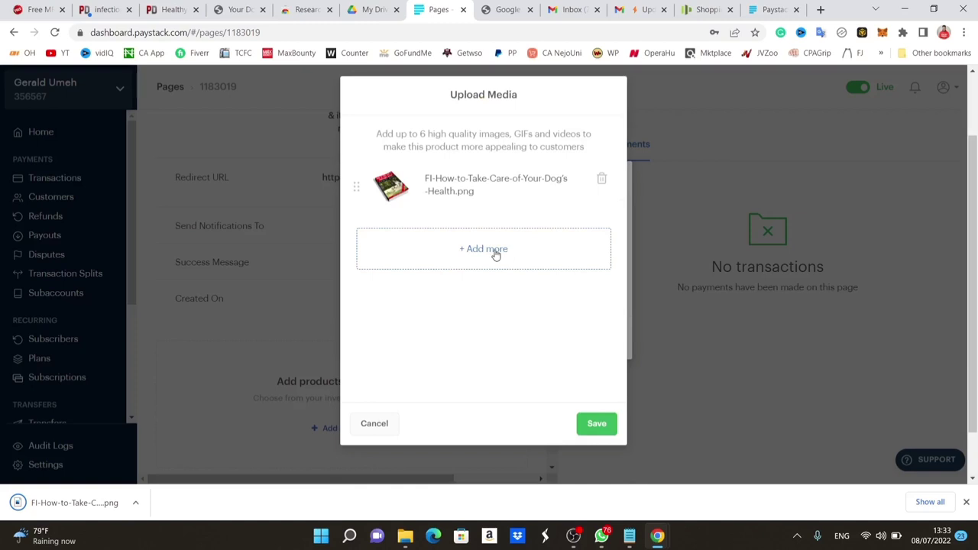
{"action": "left_click", "coordinate": [603, 427]}
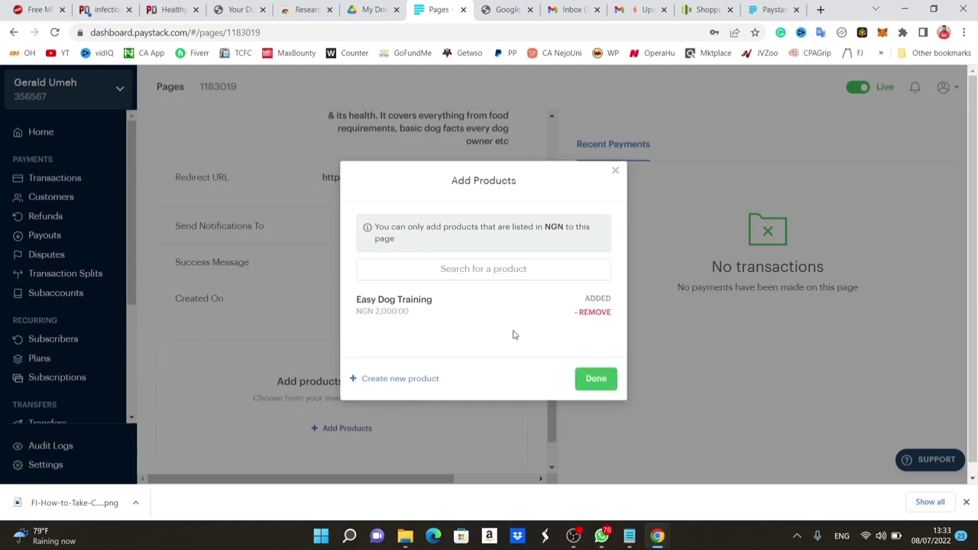
{"action": "left_click", "coordinate": [593, 380]}
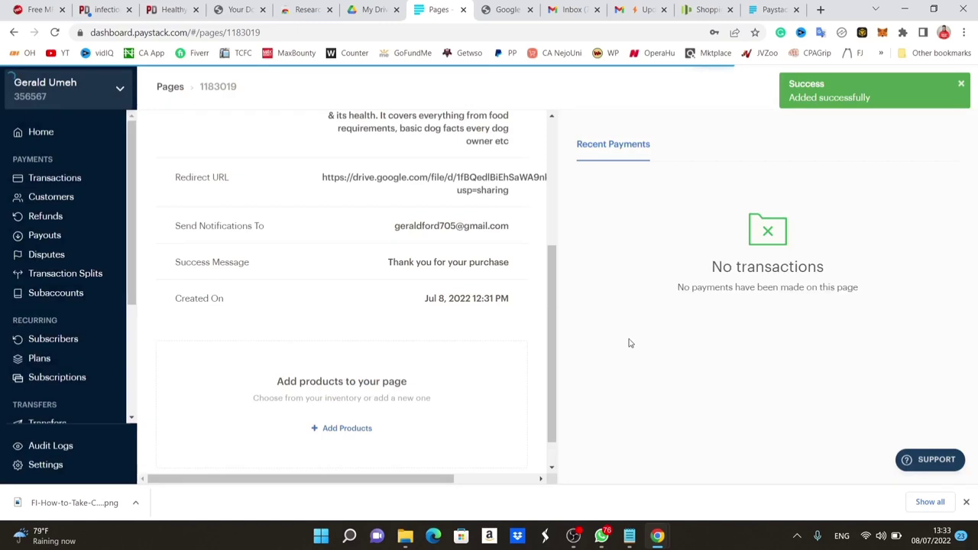
Reload paystack.com/pay/dogcare and test its First Name and Phone Number fields for Easy Dog Training.
{"action": "left_click", "coordinate": [761, 13]}
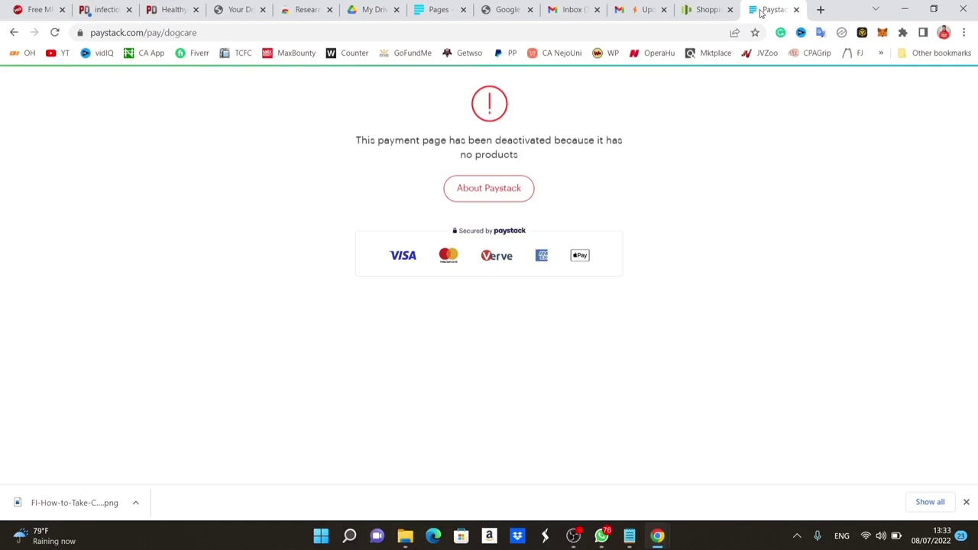
{"action": "key", "text": "F5"}
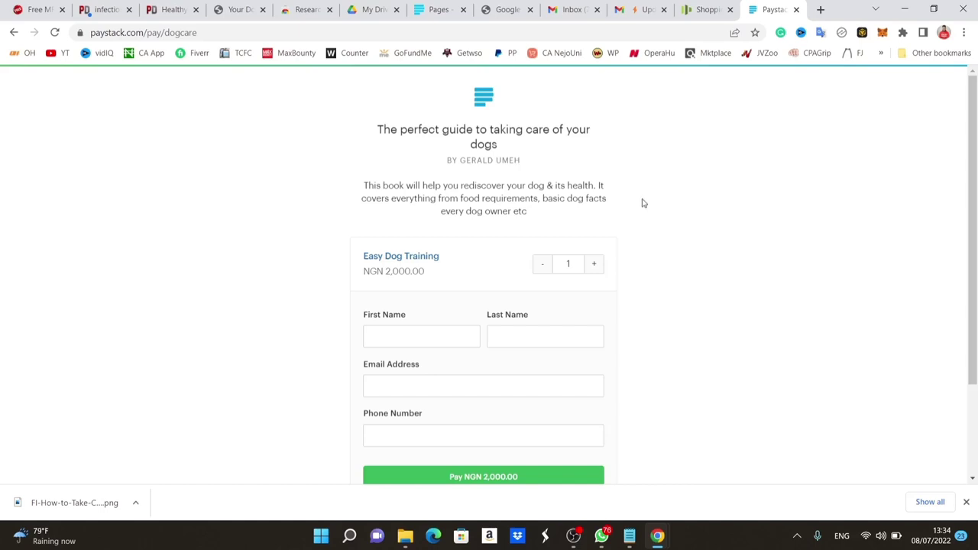
{"action": "scroll", "coordinate": [483, 248], "scroll_direction": "down", "scroll_amount": 1}
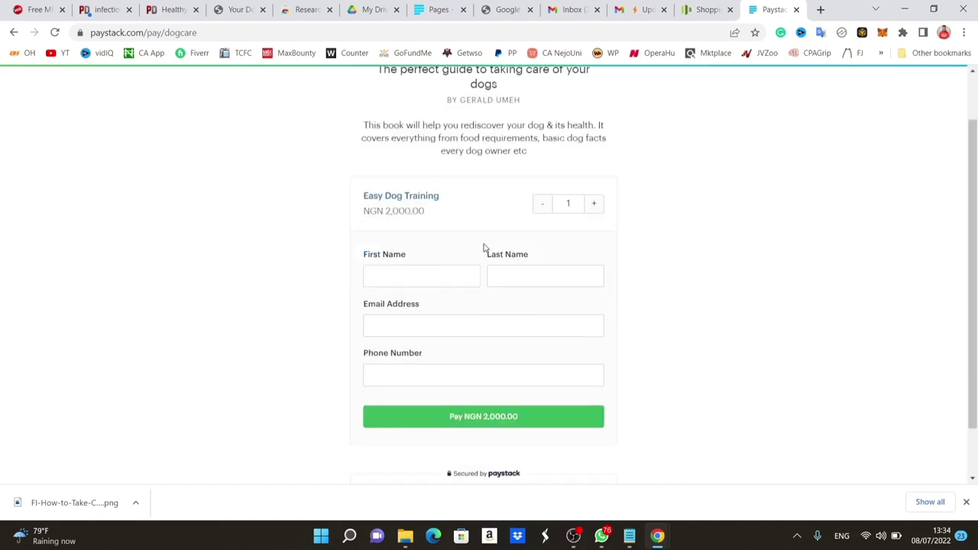
{"action": "left_click", "coordinate": [439, 279]}
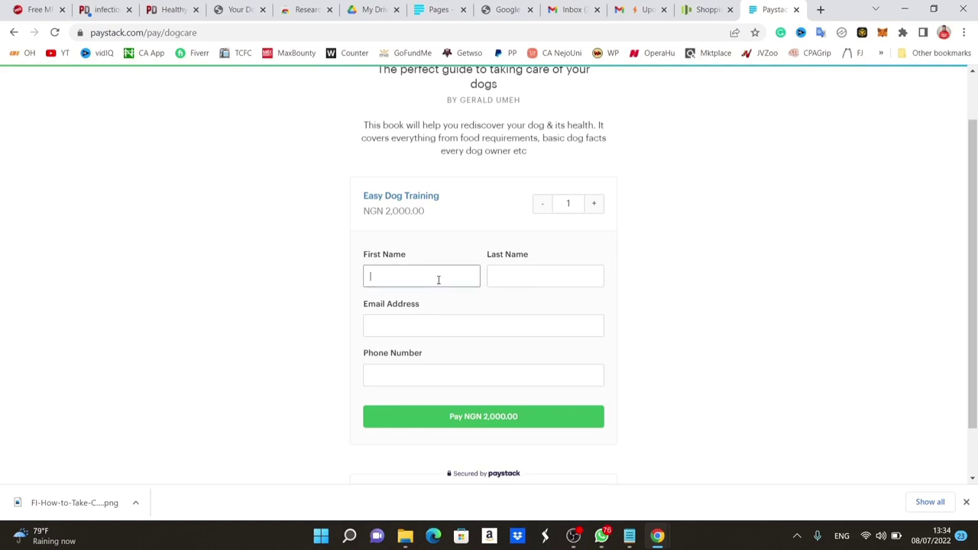
{"action": "left_click", "coordinate": [475, 375]}
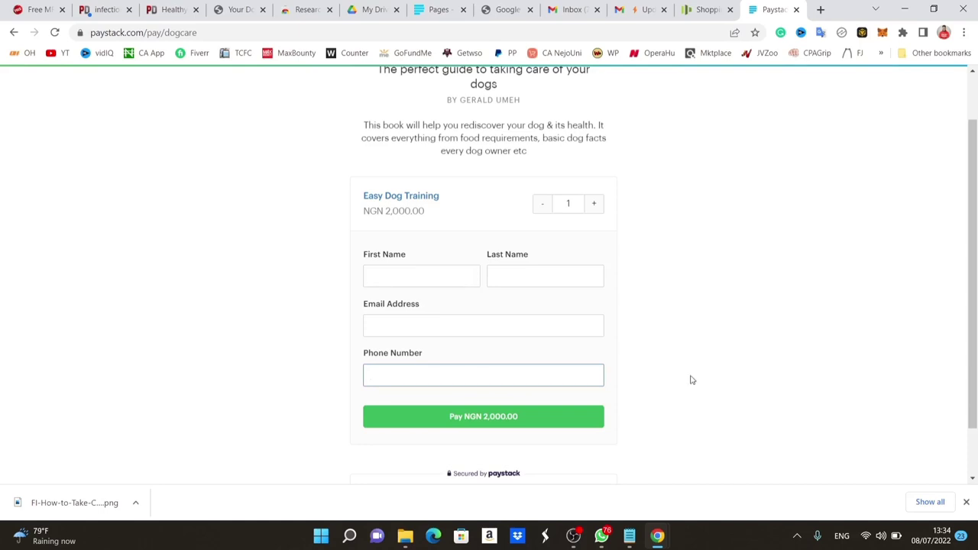
{"action": "scroll", "coordinate": [692, 380], "scroll_direction": "down", "scroll_amount": 2}
{"action": "scroll", "coordinate": [690, 378], "scroll_direction": "up", "scroll_amount": 1}
{"action": "scroll", "coordinate": [559, 425], "scroll_direction": "down", "scroll_amount": 1}
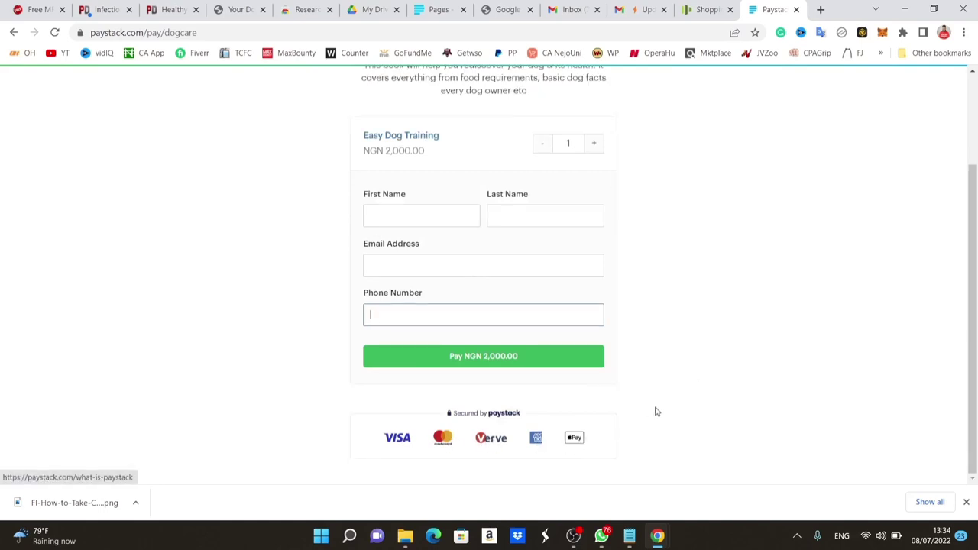
{"action": "scroll", "coordinate": [655, 411], "scroll_direction": "up", "scroll_amount": 2}
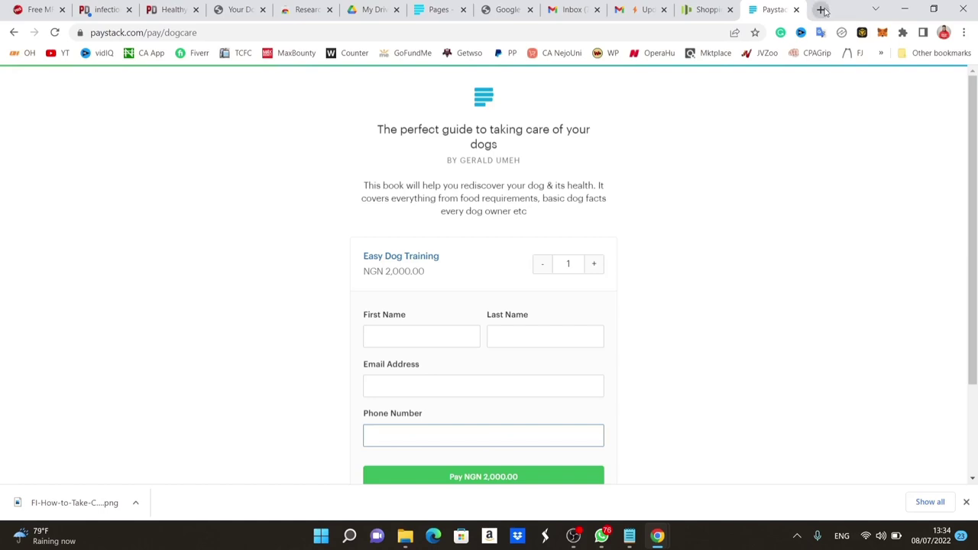
Search 'google keyword planner' in a new tab and open the Google Ads Keyword Planner result.
{"action": "left_click", "coordinate": [821, 9]}
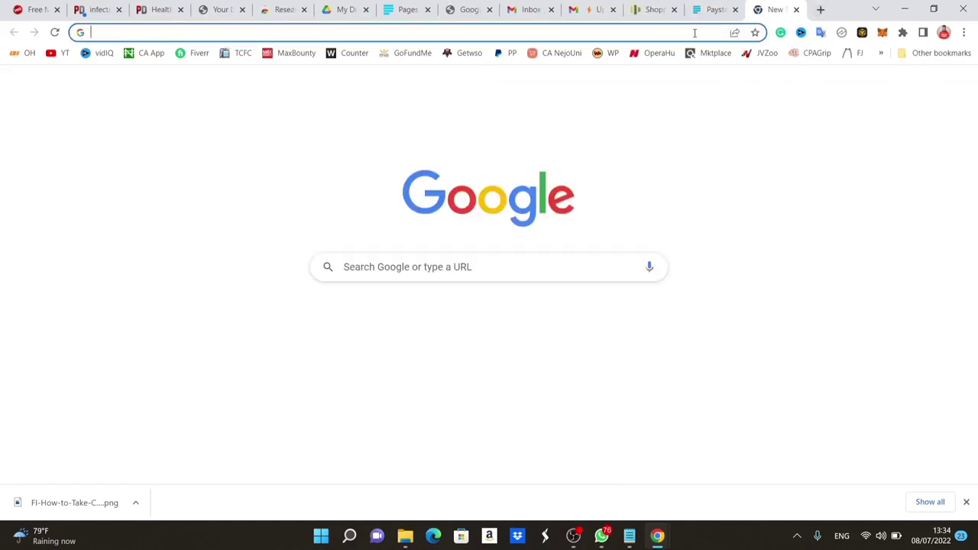
{"action": "left_click", "coordinate": [694, 33]}
{"action": "type", "text": "goo"}
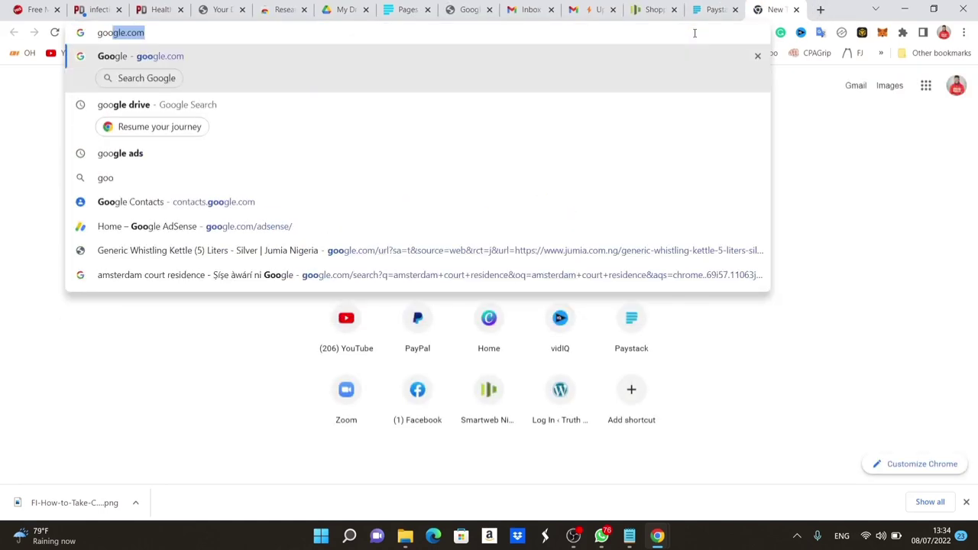
{"action": "type", "text": "gle "}
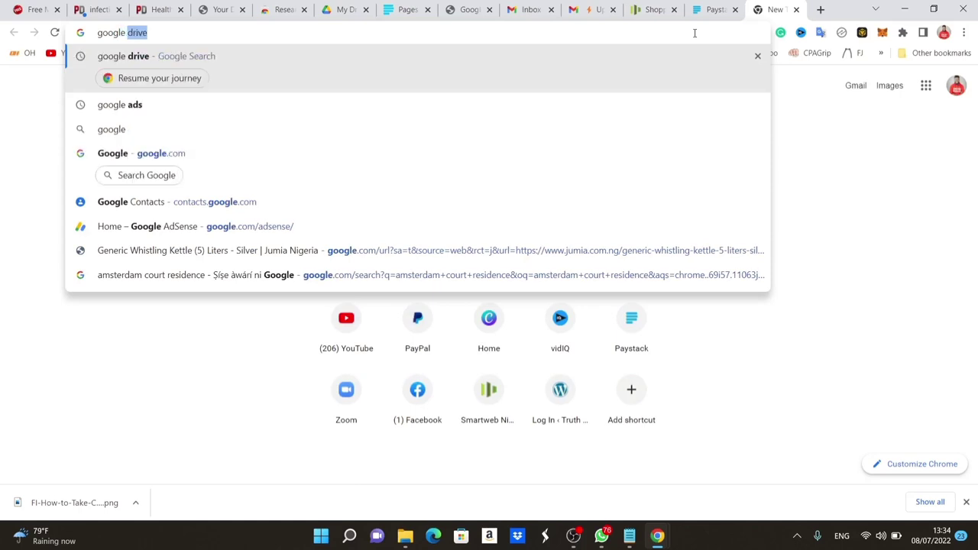
{"action": "type", "text": "keyword "}
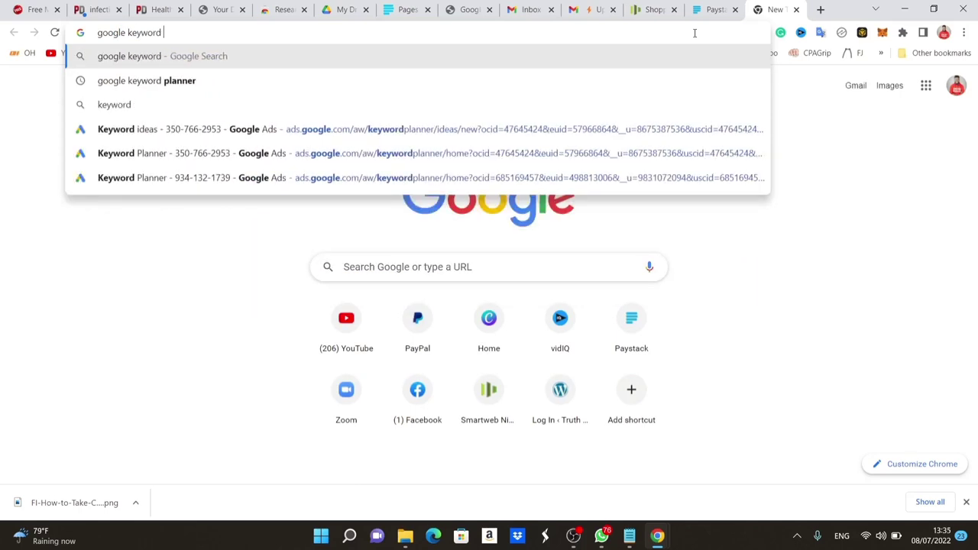
{"action": "type", "text": "planner"}
{"action": "key", "text": "Return"}
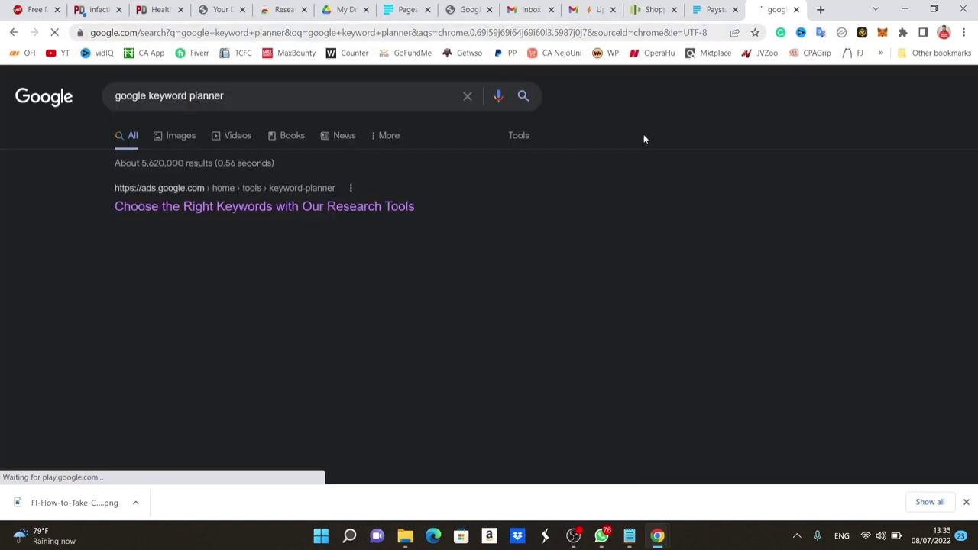
{"action": "left_click", "coordinate": [358, 208]}
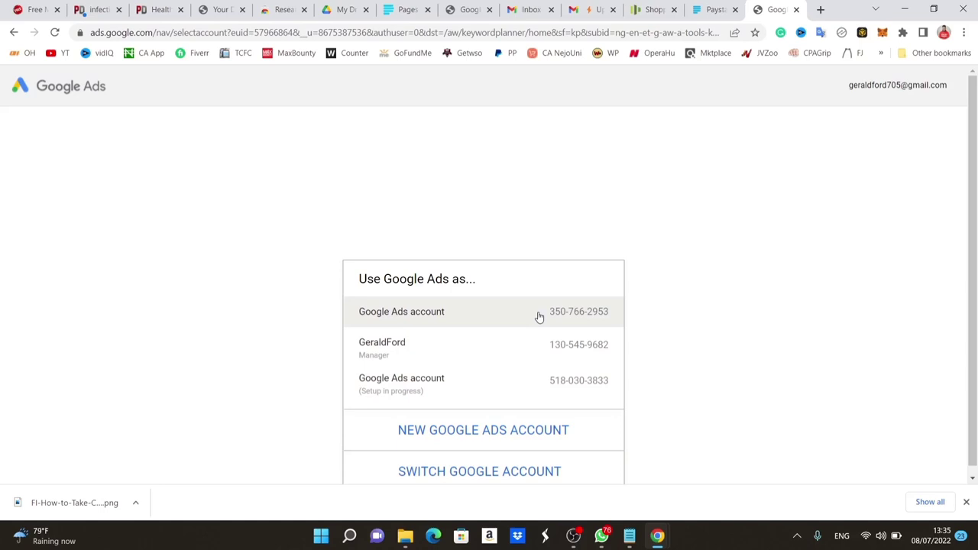
Use the first Ads account, keep all locations, and get keyword ideas for 'dog care'.
{"action": "left_click", "coordinate": [538, 317]}
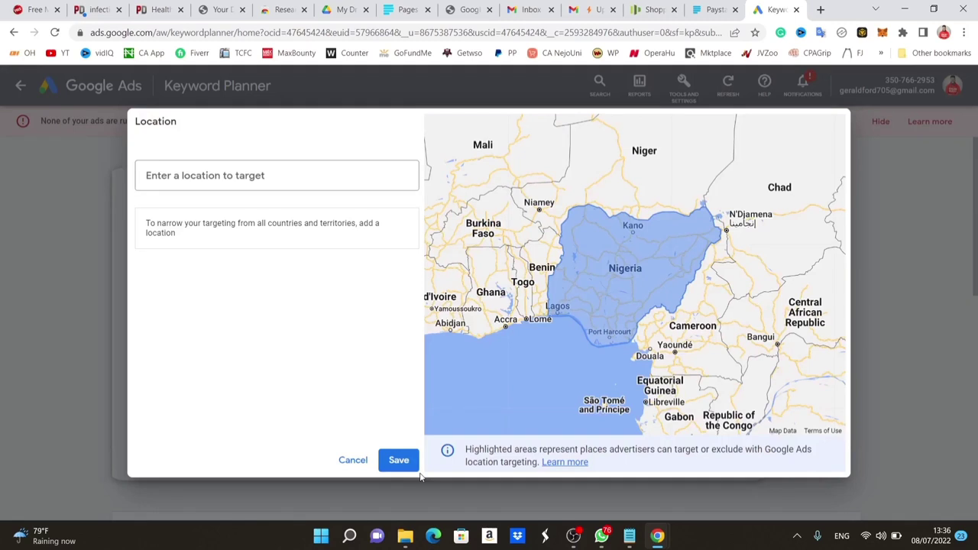
{"action": "left_click", "coordinate": [405, 462]}
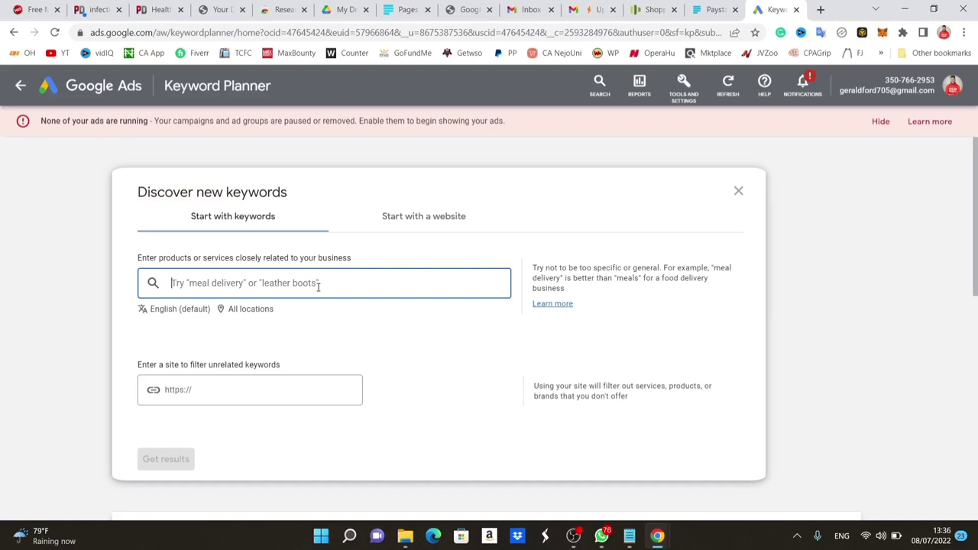
{"action": "type", "text": "dog care"}
{"action": "key", "text": "Return"}
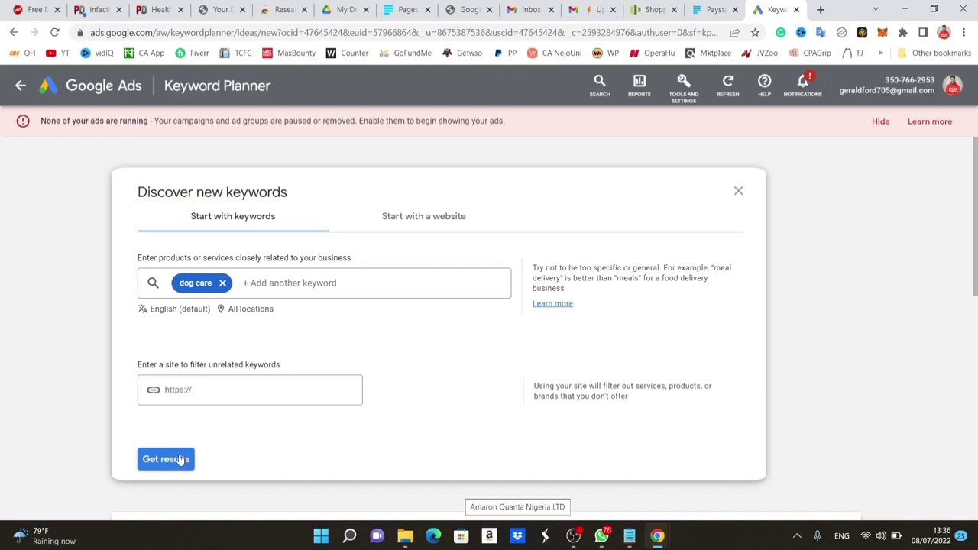
{"action": "left_click", "coordinate": [179, 459]}
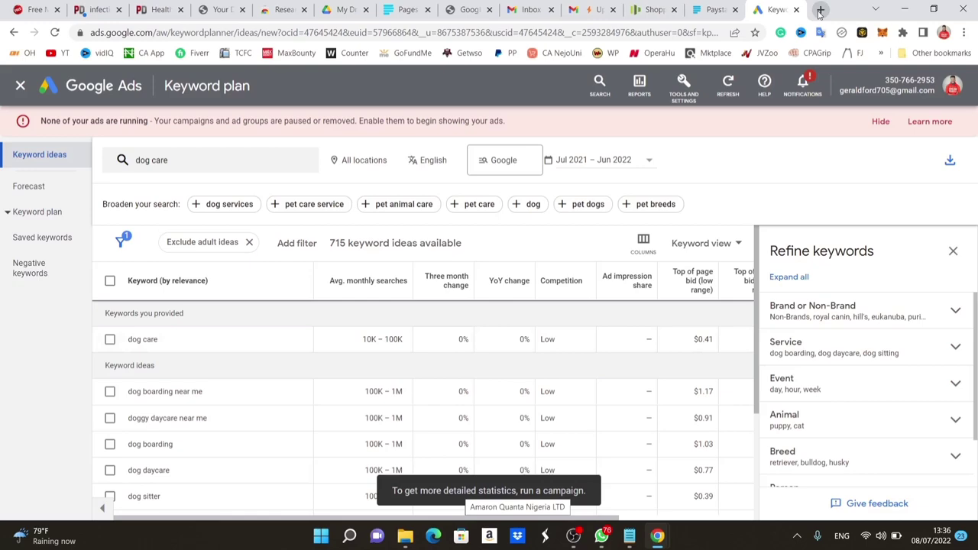
Search Google for 'dog care' in a new tab and scroll to the People also ask questions.
{"action": "left_click", "coordinate": [820, 10]}
{"action": "type", "text": "google.com"}
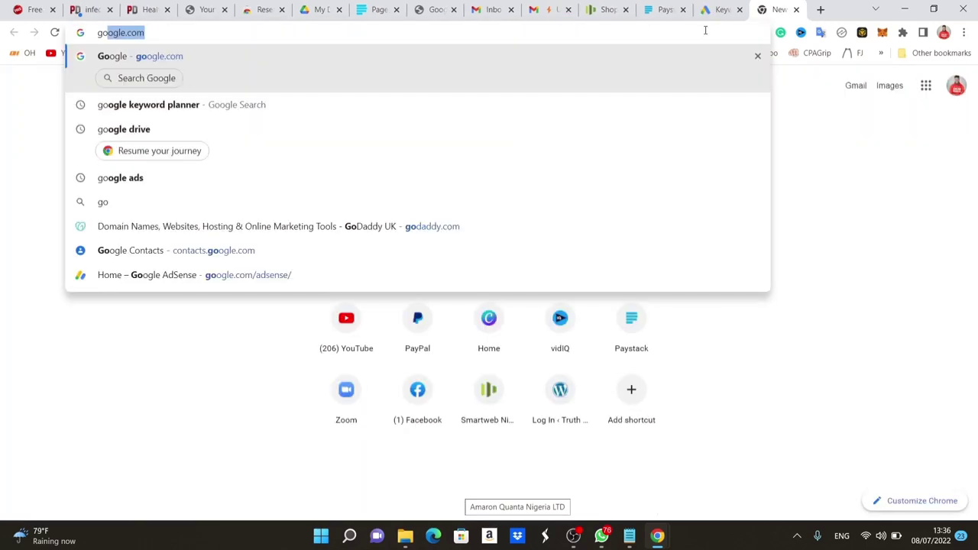
{"action": "key", "text": "Return"}
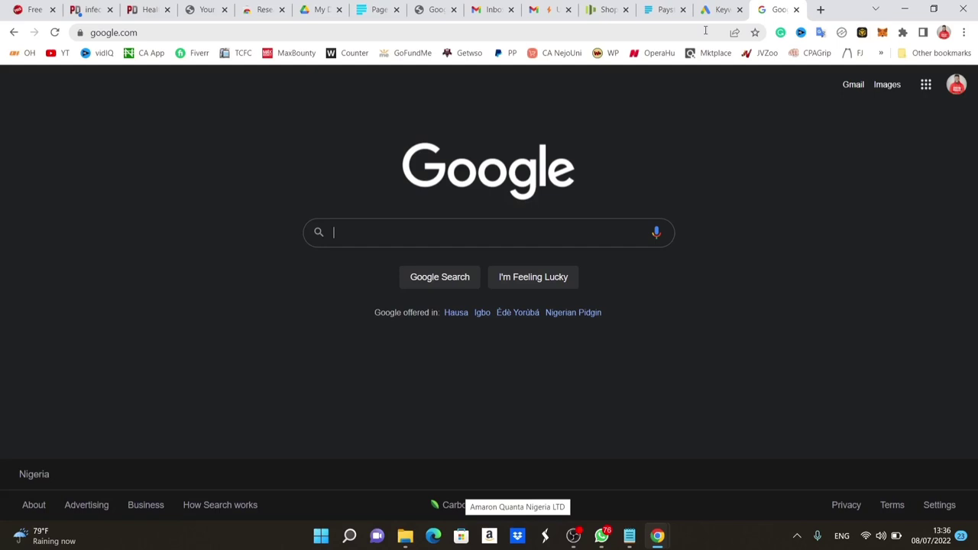
{"action": "left_click", "coordinate": [512, 235]}
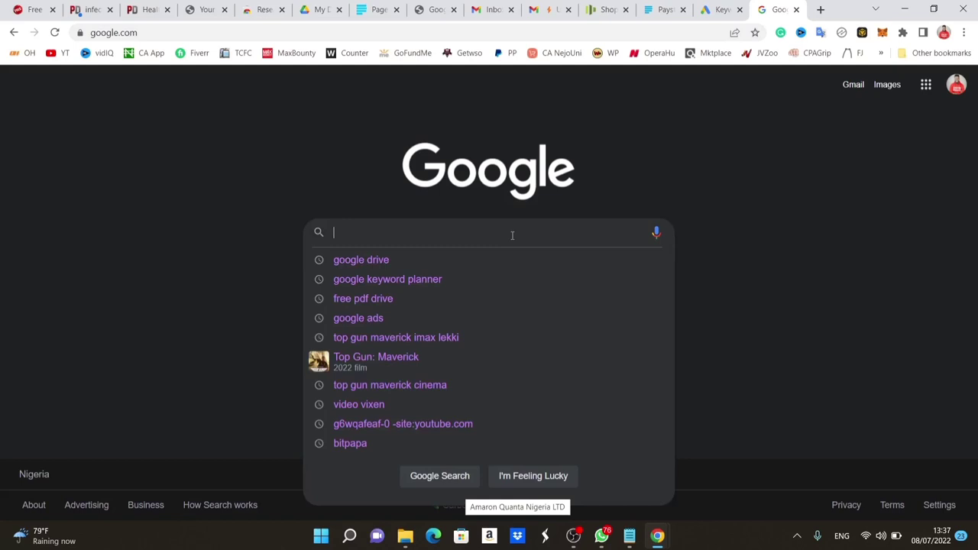
{"action": "type", "text": "d"}
{"action": "type", "text": "og crae"}
{"action": "key", "text": "BackSpace"}
{"action": "key", "text": "BackSpace"}
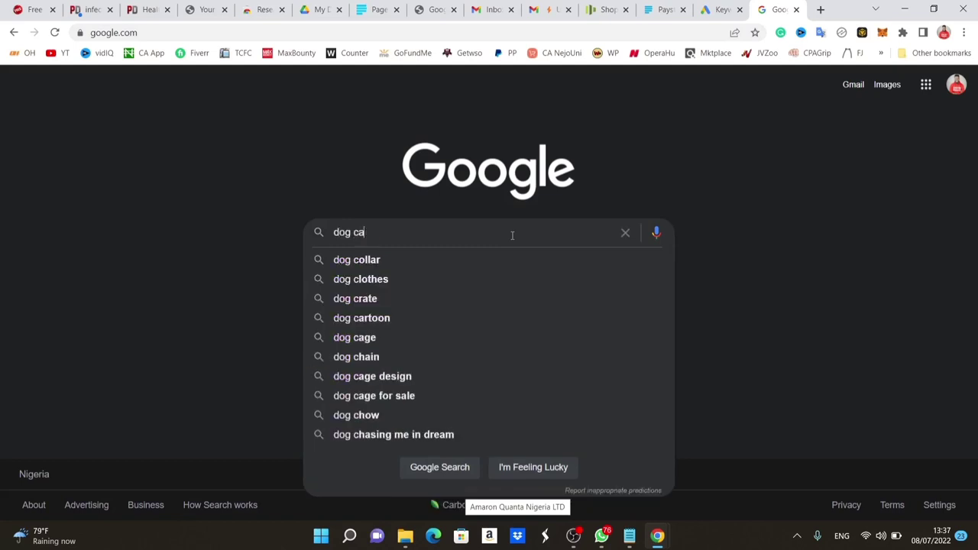
{"action": "type", "text": "re"}
{"action": "key", "text": "Return"}
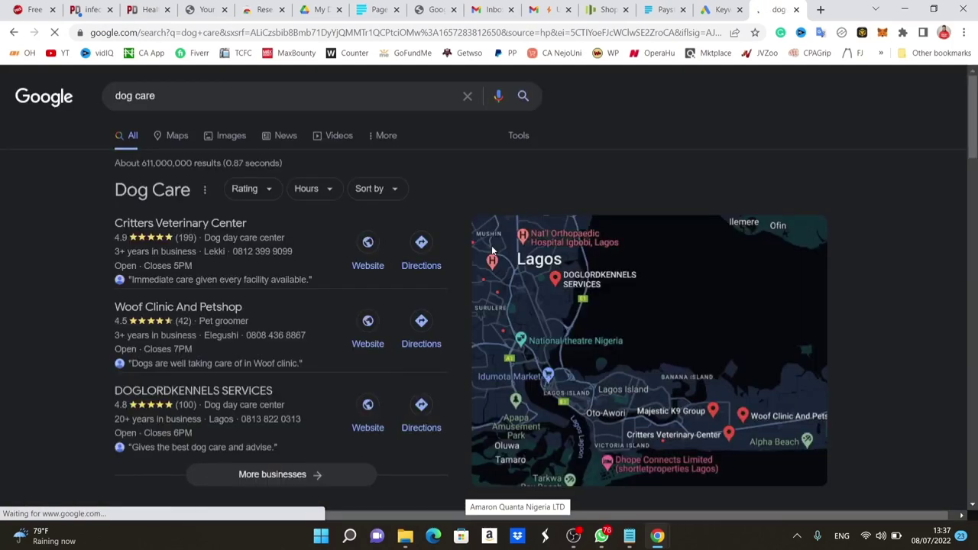
{"action": "scroll", "coordinate": [899, 285], "scroll_direction": "down", "scroll_amount": 5}
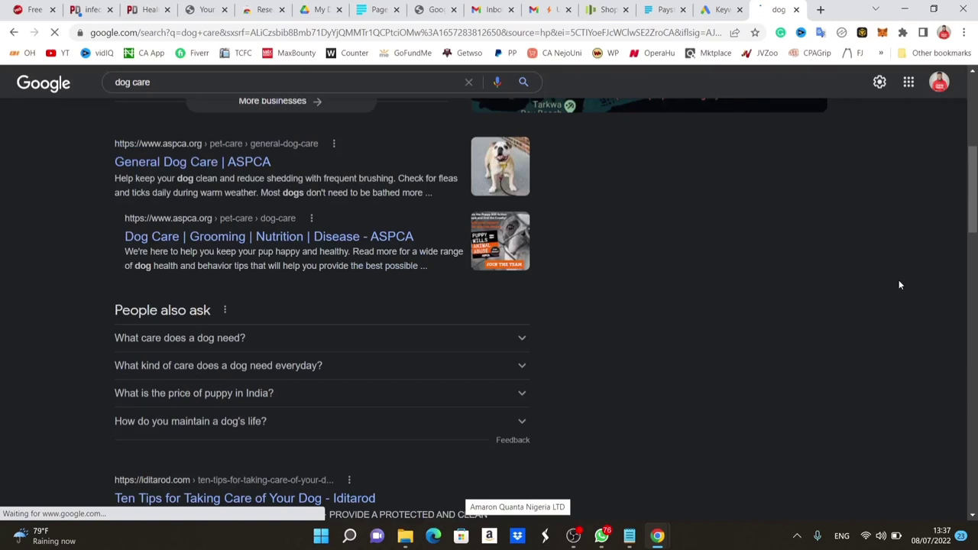
{"action": "scroll", "coordinate": [283, 320], "scroll_direction": "down", "scroll_amount": 1}
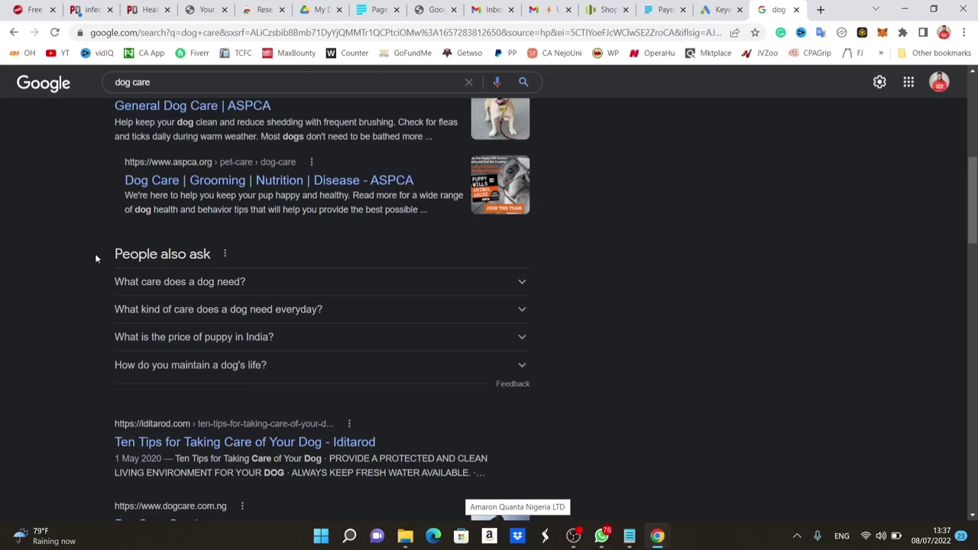
Copy the four dog-care People also ask questions into Notepad below the ebook description.
{"action": "left_click_drag", "start_coordinate": [96, 258], "coordinate": [272, 367]}
{"action": "key", "text": "ctrl+c"}
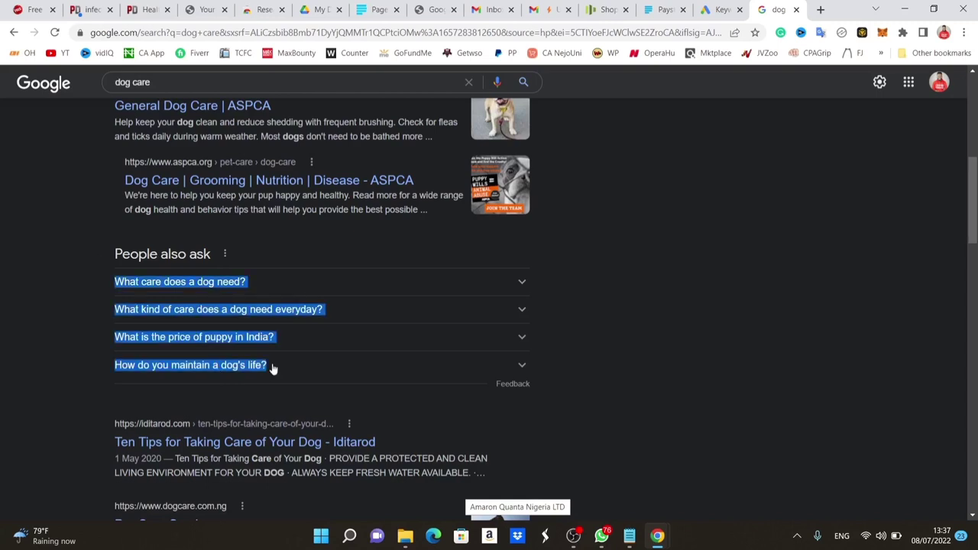
{"action": "left_click", "coordinate": [629, 535]}
{"action": "left_click", "coordinate": [475, 364]}
{"action": "key", "text": "Return"}
{"action": "key", "text": "Return"}
{"action": "key", "text": "Return"}
{"action": "key", "text": "Return"}
{"action": "key", "text": "Return"}
{"action": "key", "text": "Return"}
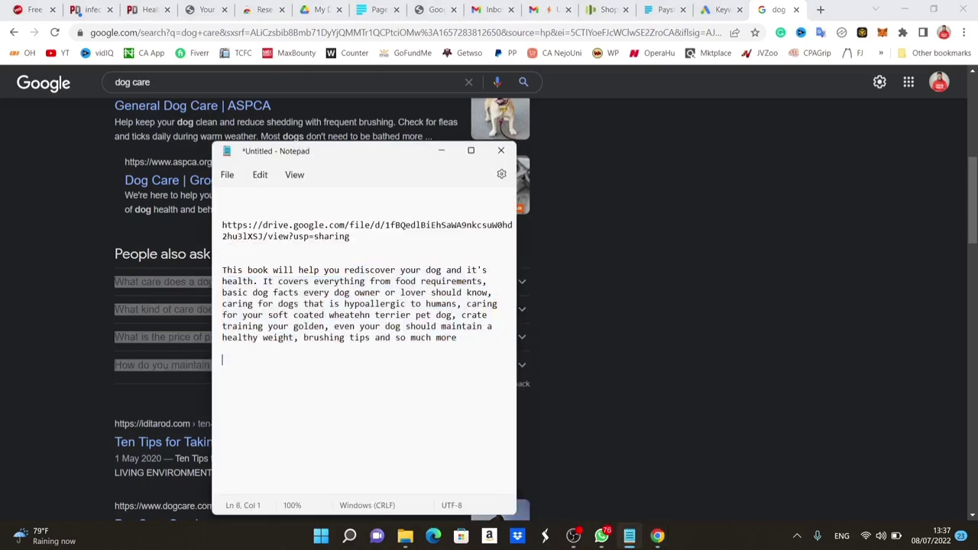
{"action": "key", "text": "ctrl+v"}
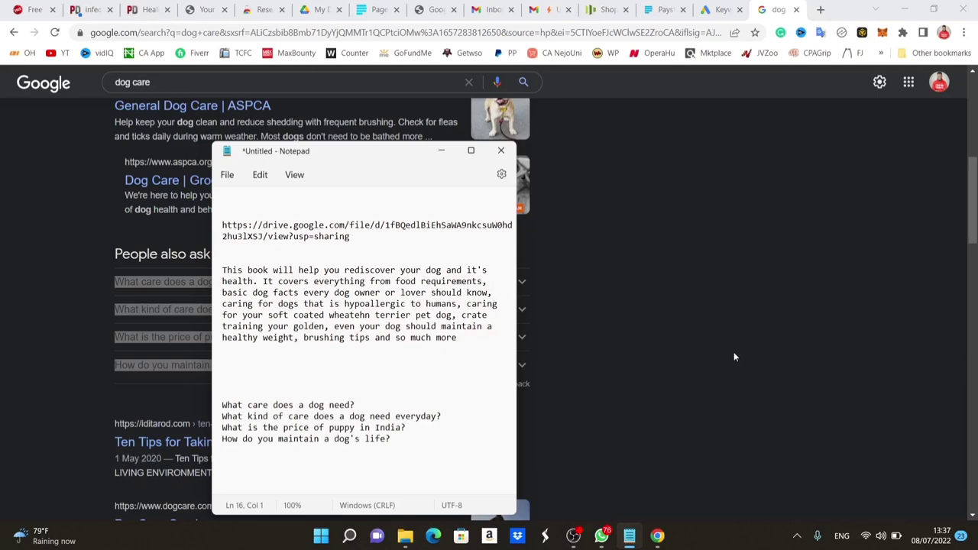
Add the eight related dog care searches under the questions, then select the whole list.
{"action": "key", "text": "alt+Tab"}
{"action": "scroll", "coordinate": [733, 357], "scroll_direction": "down", "scroll_amount": 12}
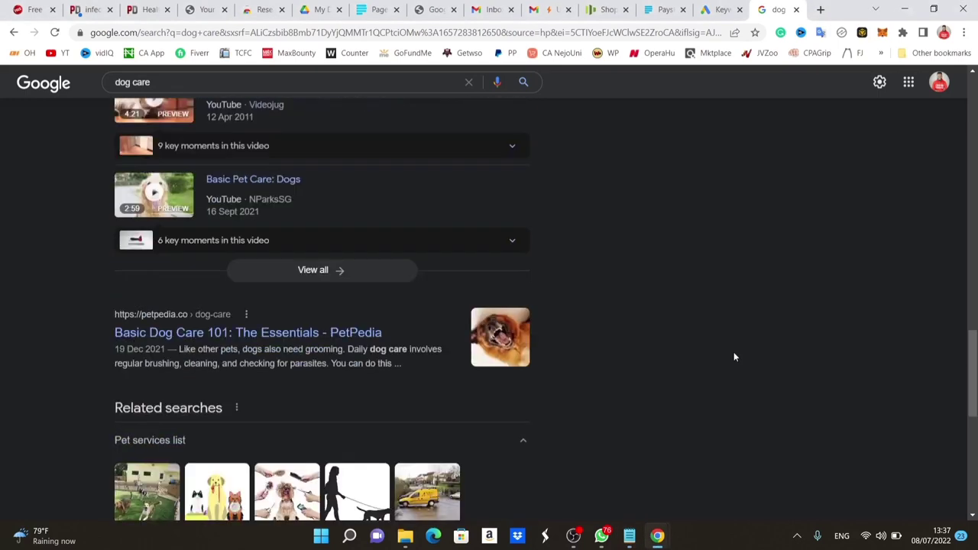
{"action": "scroll", "coordinate": [734, 357], "scroll_direction": "down", "scroll_amount": 6}
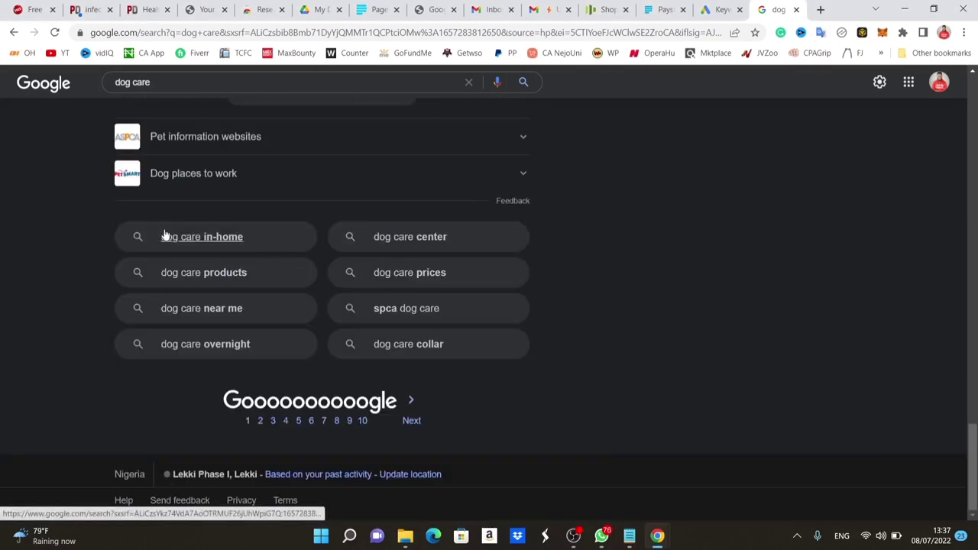
{"action": "left_click_drag", "start_coordinate": [132, 224], "coordinate": [480, 344]}
{"action": "key", "text": "ctrl+c"}
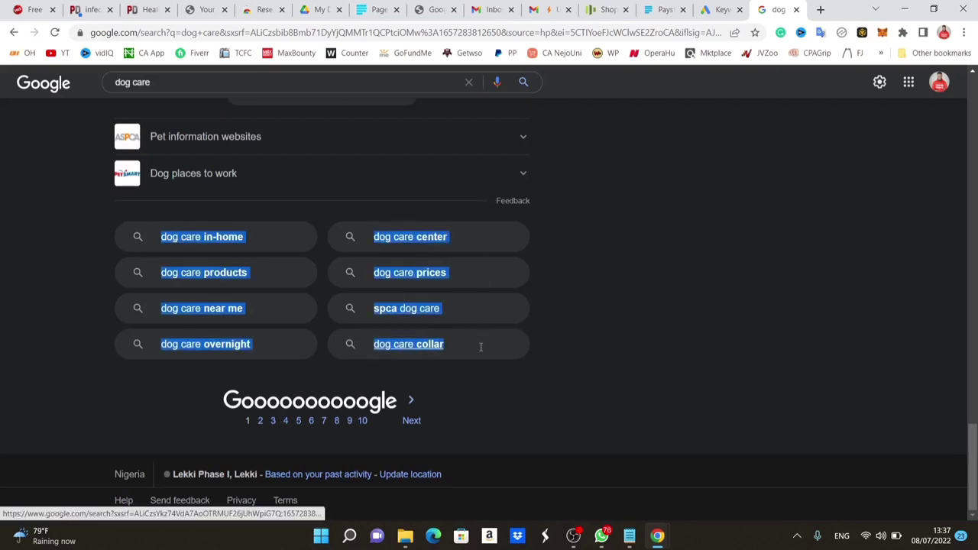
{"action": "left_click", "coordinate": [628, 536]}
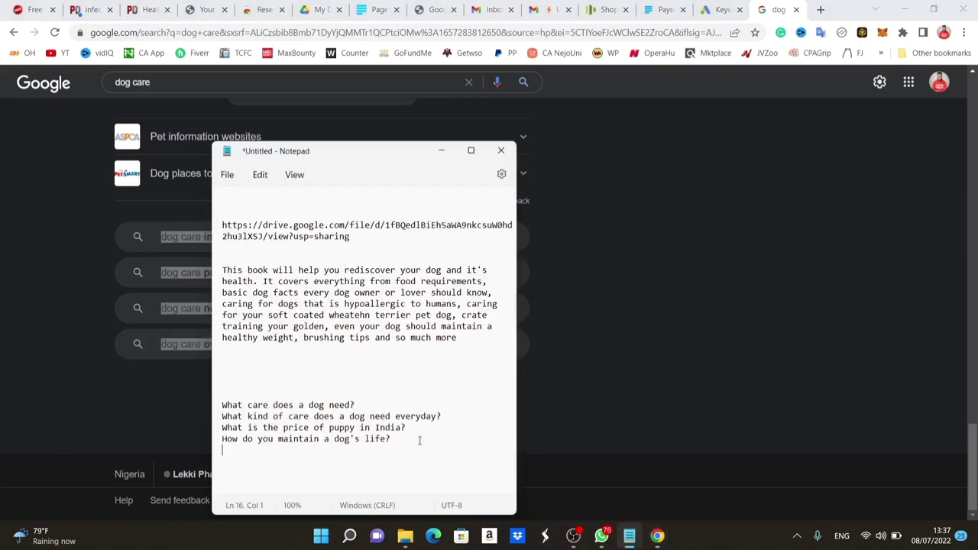
{"action": "key", "text": "ctrl+v"}
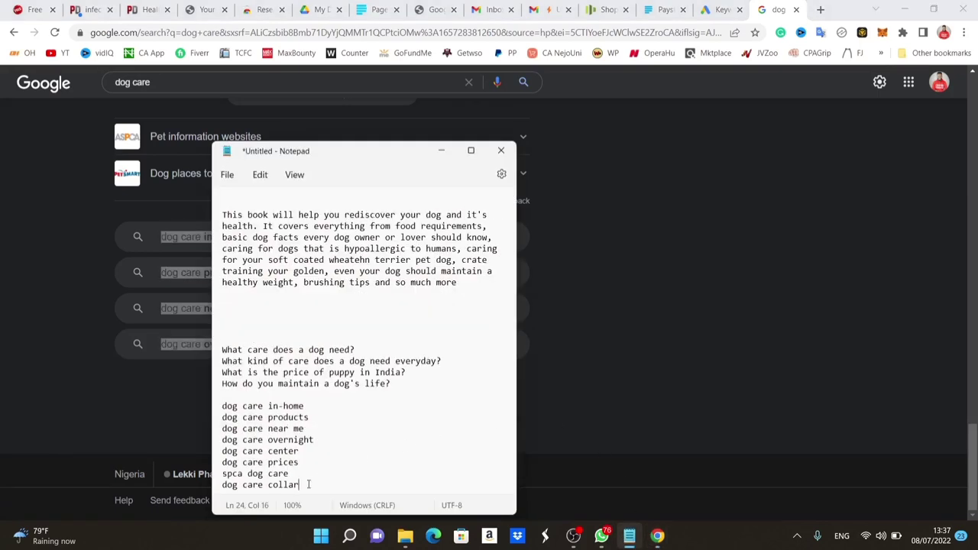
{"action": "left_click_drag", "start_coordinate": [308, 483], "coordinate": [213, 354]}
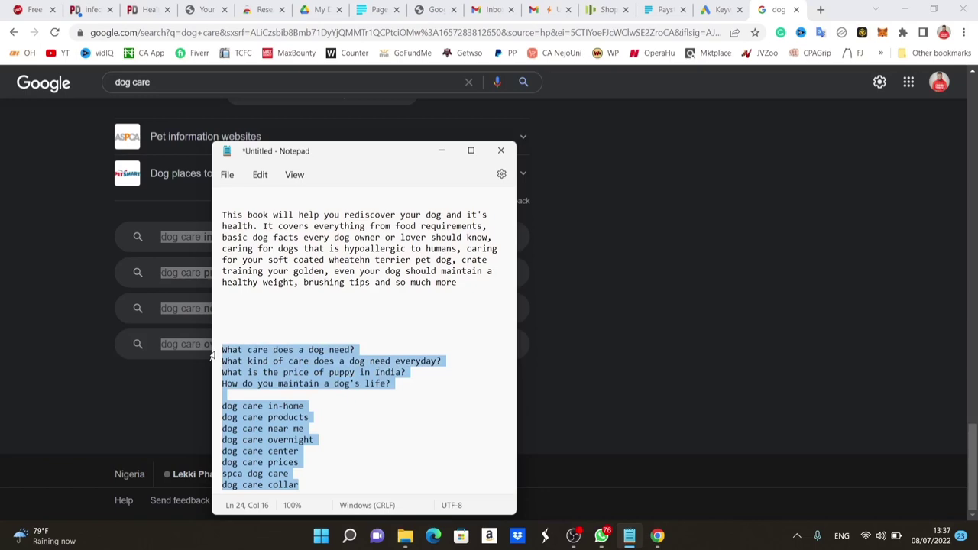
Replace 'dog care' in Keyword Planner with the pasted list, minus 'dog care prices', and get results.
{"action": "left_click", "coordinate": [718, 9]}
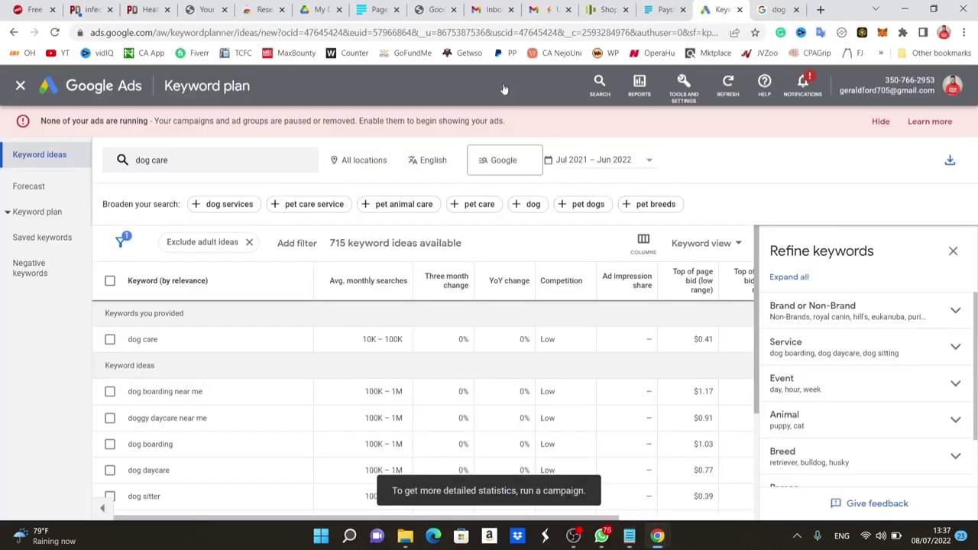
{"action": "left_click", "coordinate": [271, 160]}
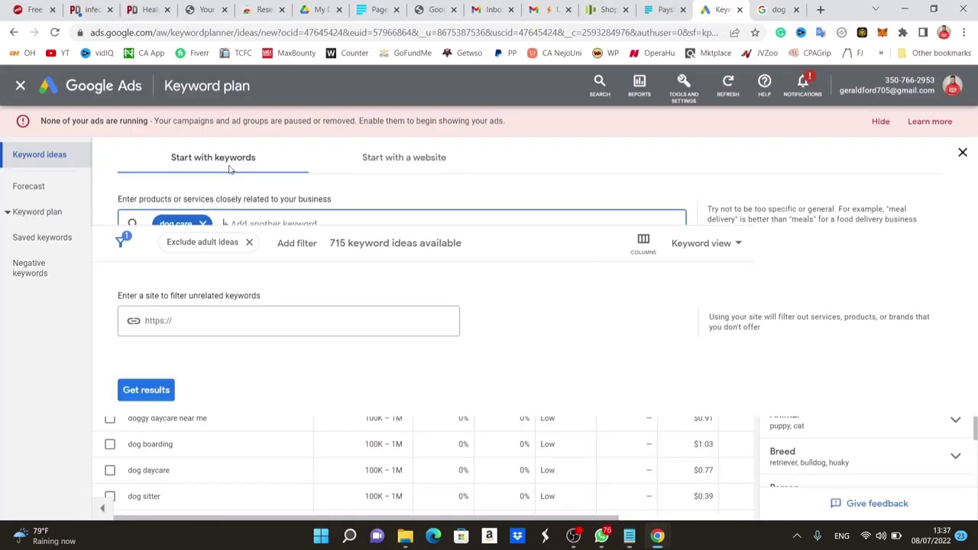
{"action": "left_click", "coordinate": [203, 224]}
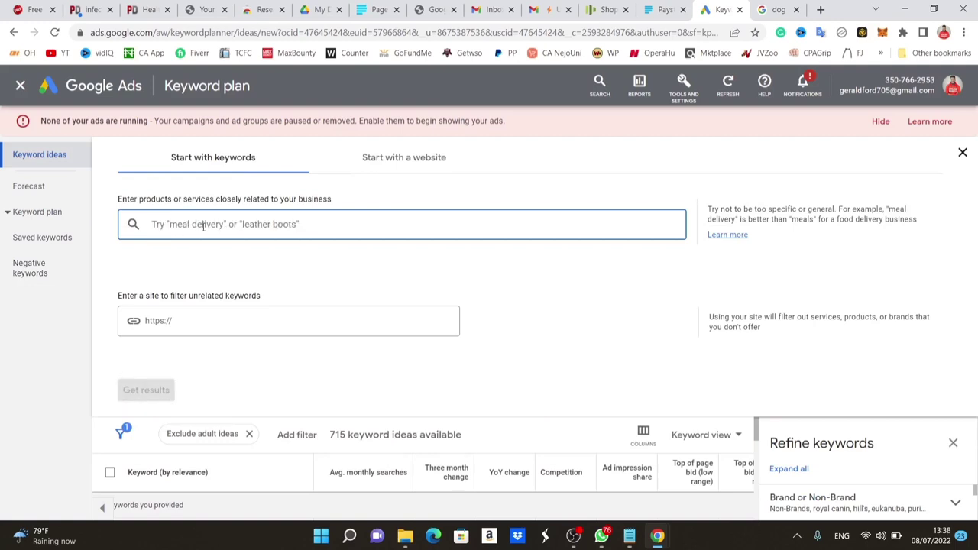
{"action": "key", "text": "ctrl+v"}
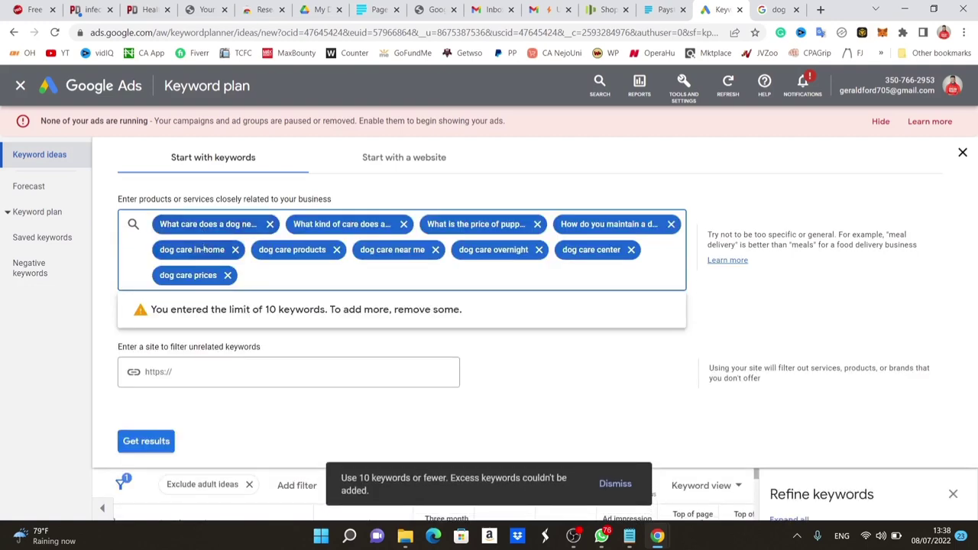
{"action": "left_click", "coordinate": [227, 275]}
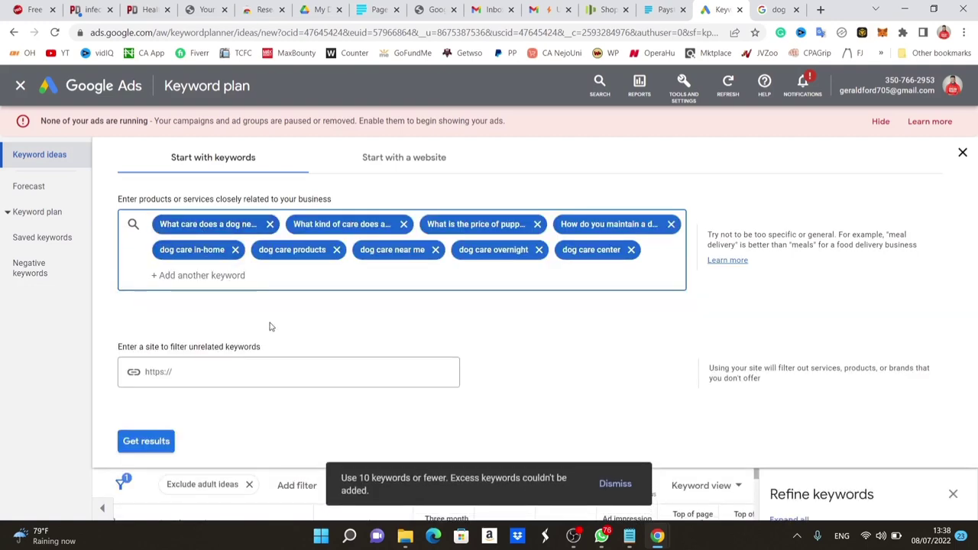
{"action": "left_click", "coordinate": [156, 442]}
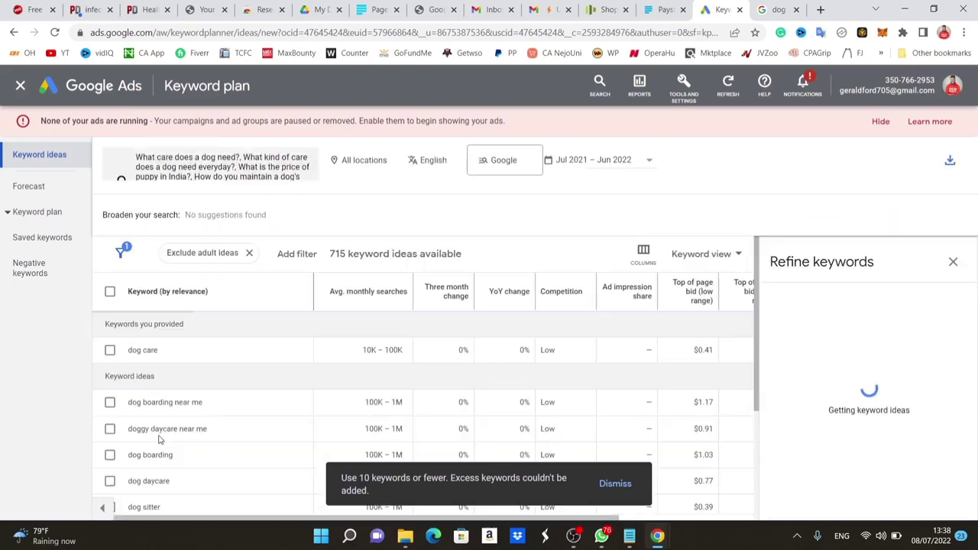